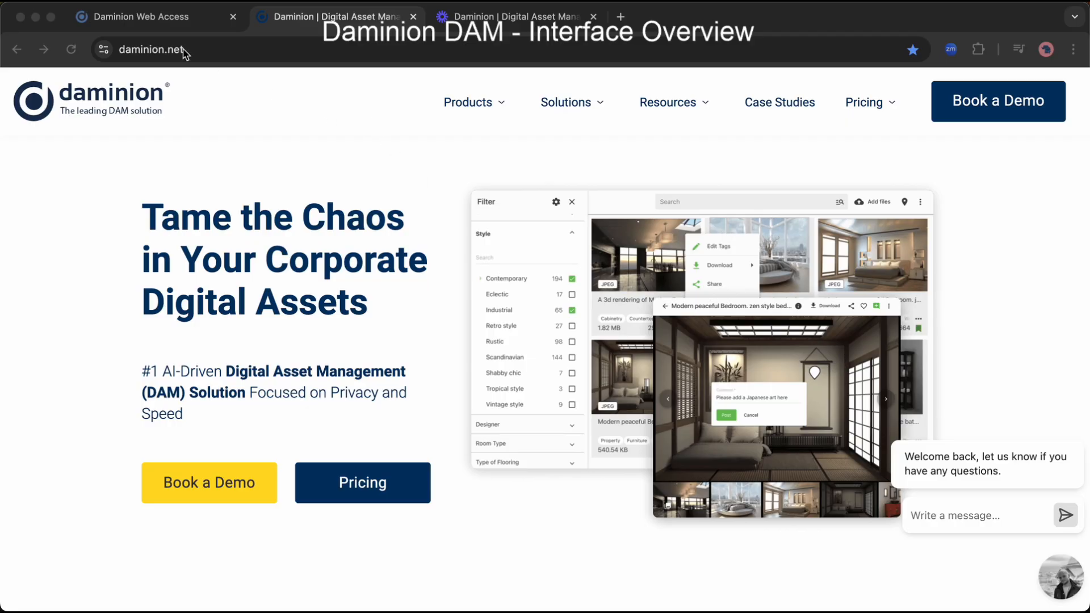
Switch to the Daminion Web Access catalog and look over its asset thumbnails.
left_click(174, 20)
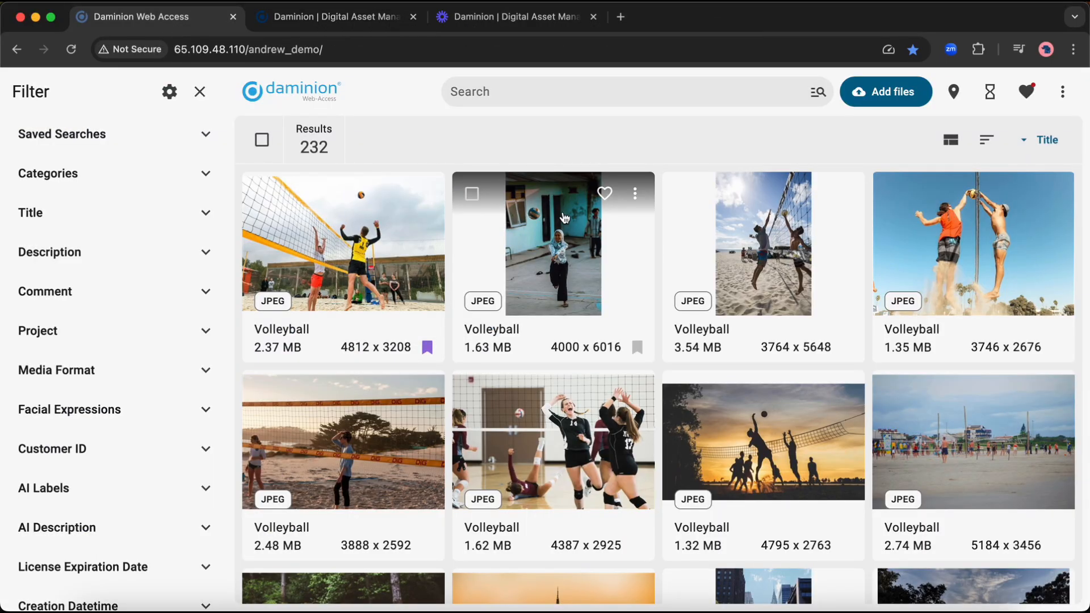
scroll(954, 242, "down", 1)
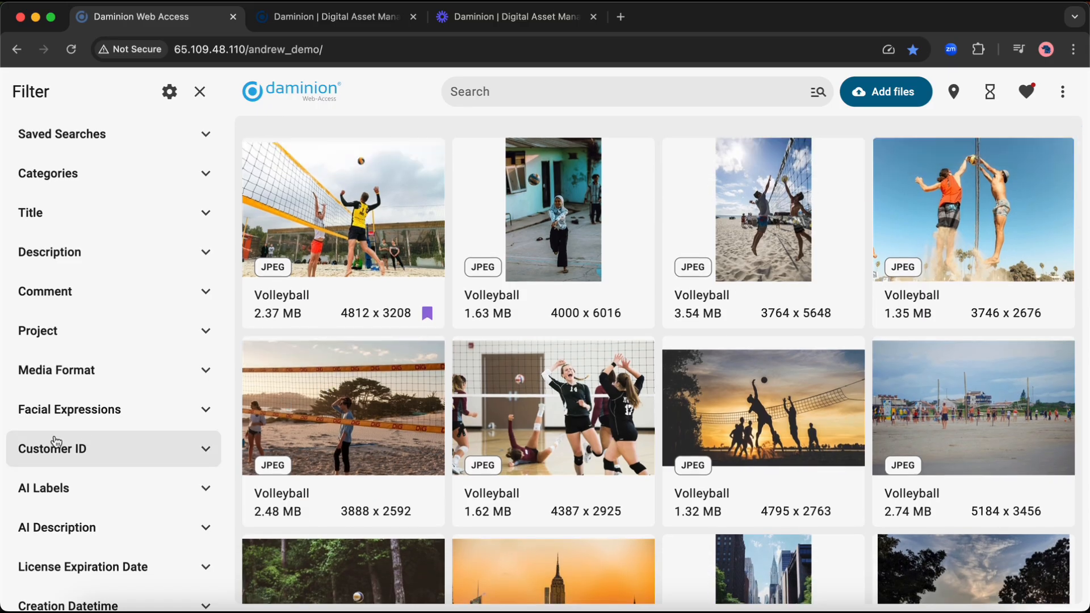
Preview the catalog filtered by the Video and Audio media formats in turn, and clear the filter.
left_click(93, 369)
left_click(68, 499)
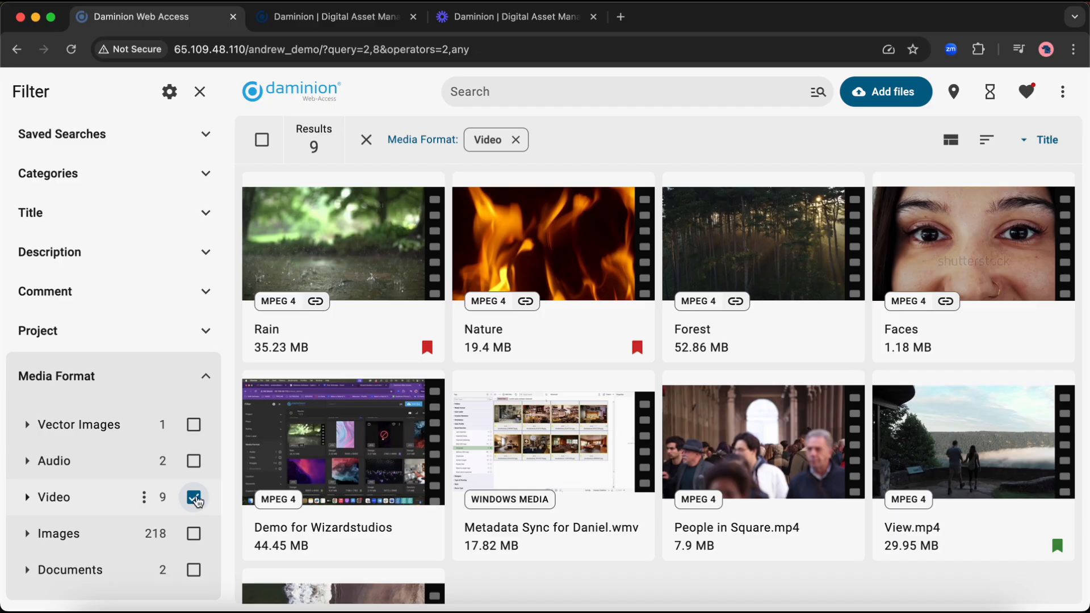
left_click(193, 498)
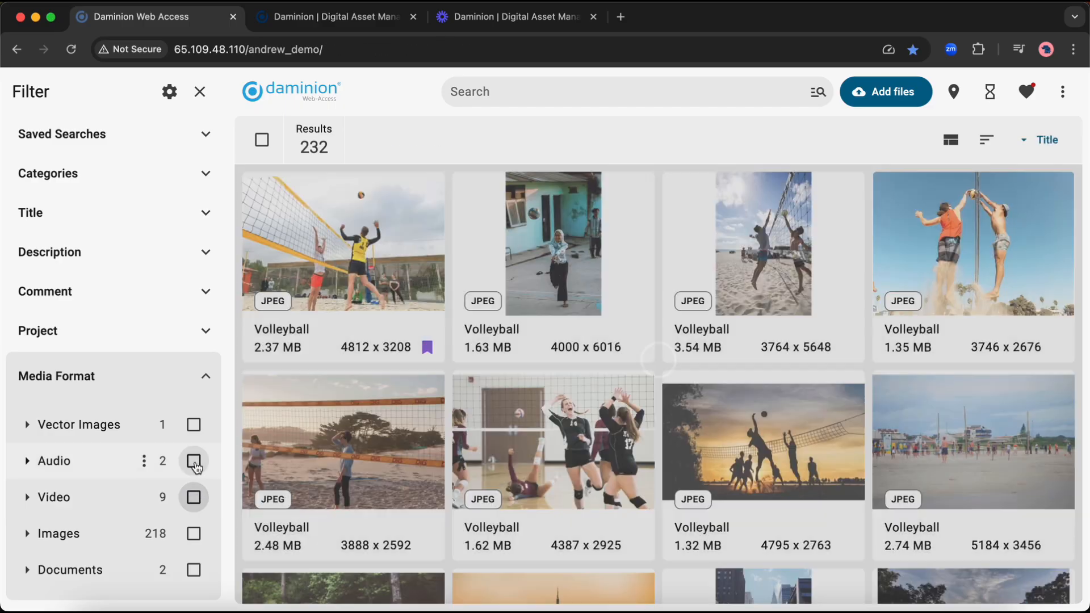
left_click(194, 461)
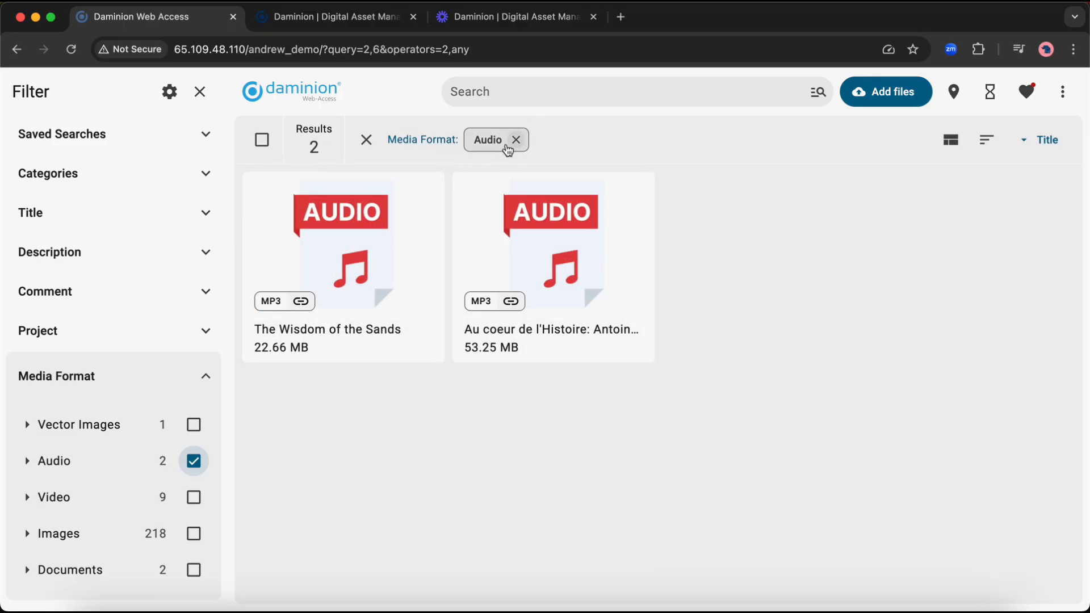
left_click(516, 139)
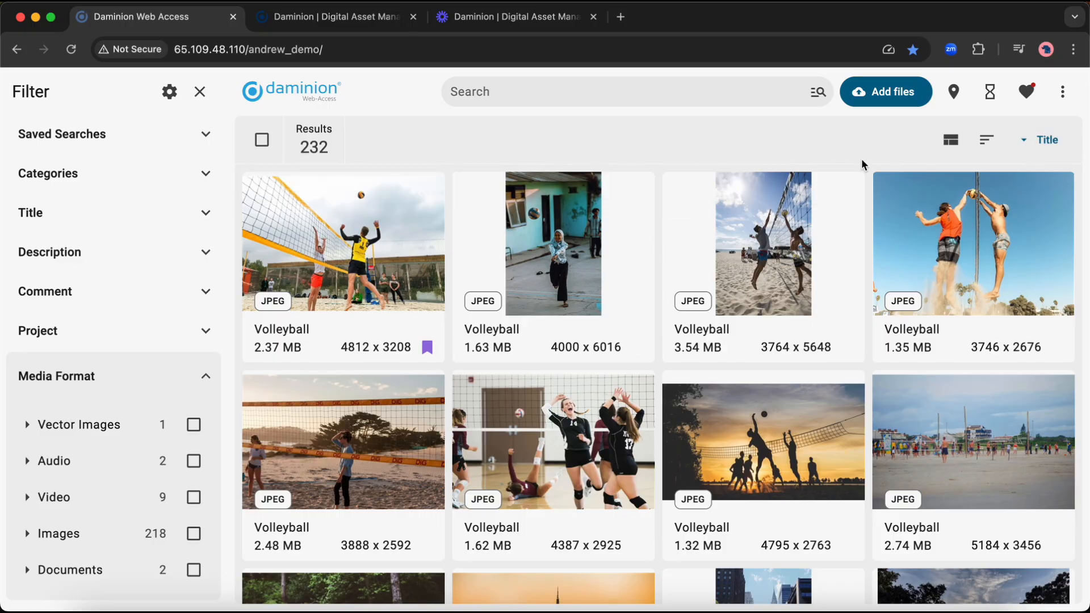
Browse the asset thumbnails, switching them to the mosaic layout and back to the detailed grid.
scroll(522, 378, "down", 6)
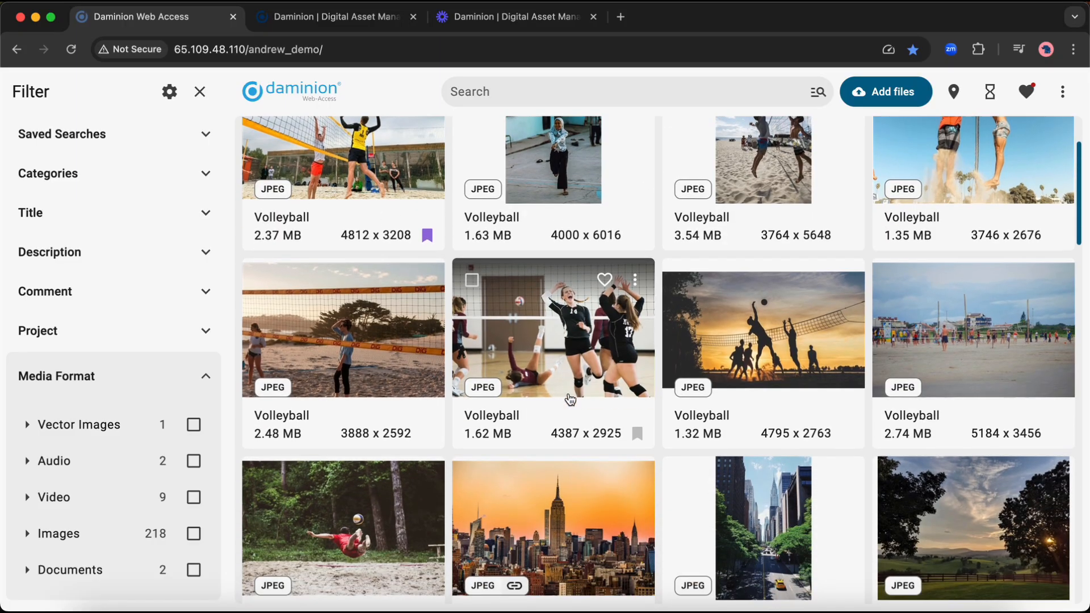
scroll(567, 397, "up", 6)
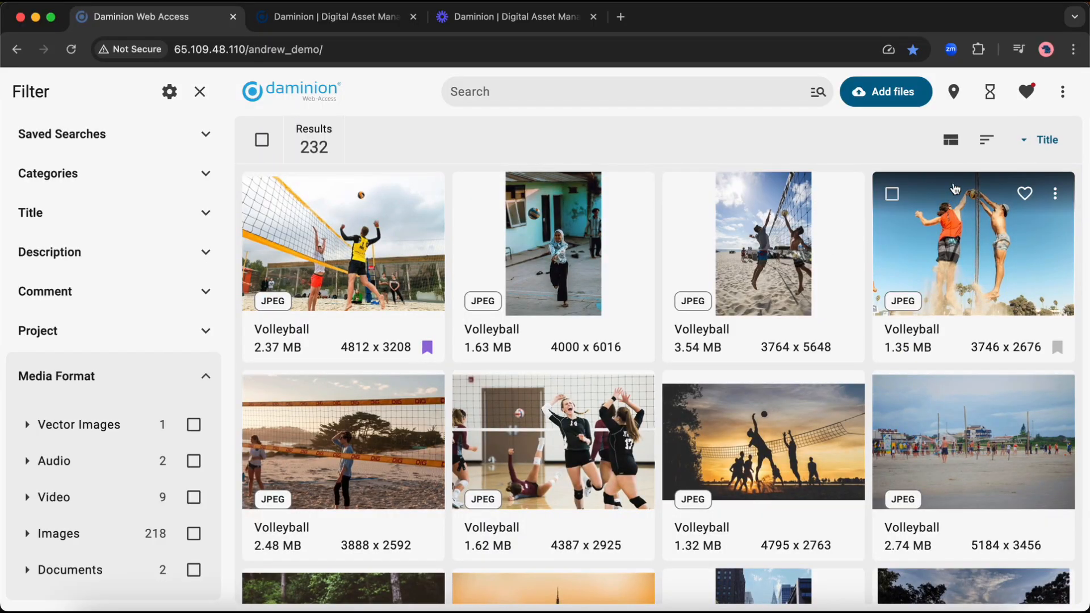
left_click(952, 142)
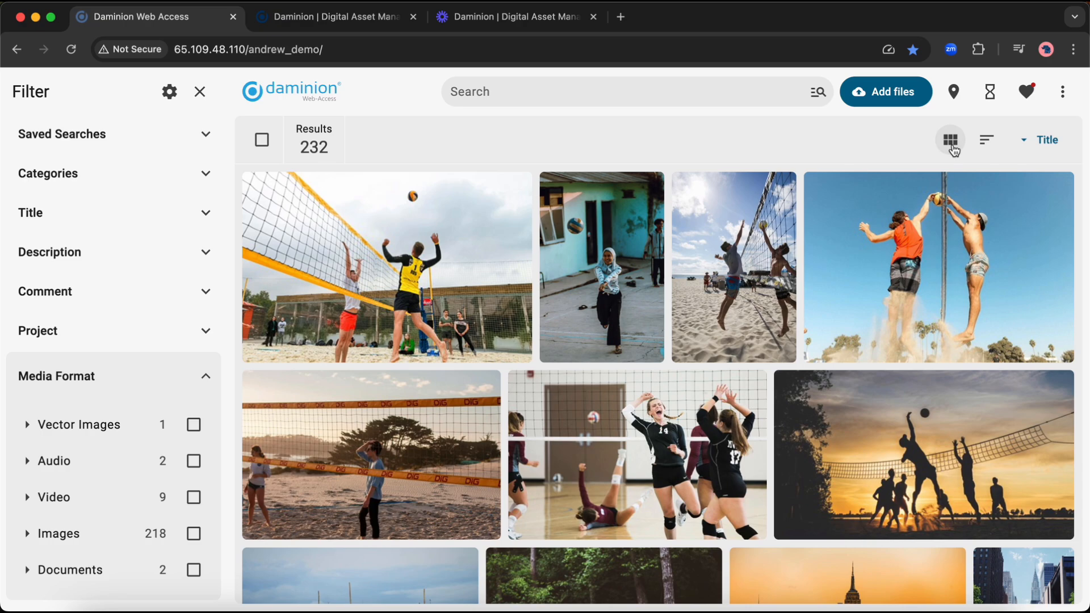
left_click(952, 143)
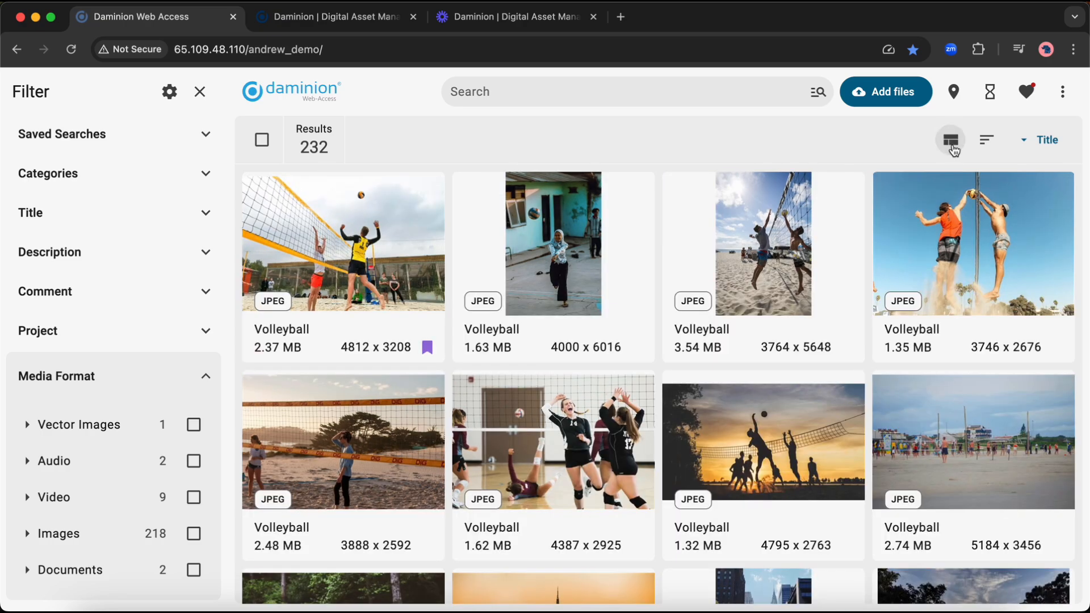
Reverse the sort direction of the assets and view the available sort criteria, keeping Title.
left_click(983, 143)
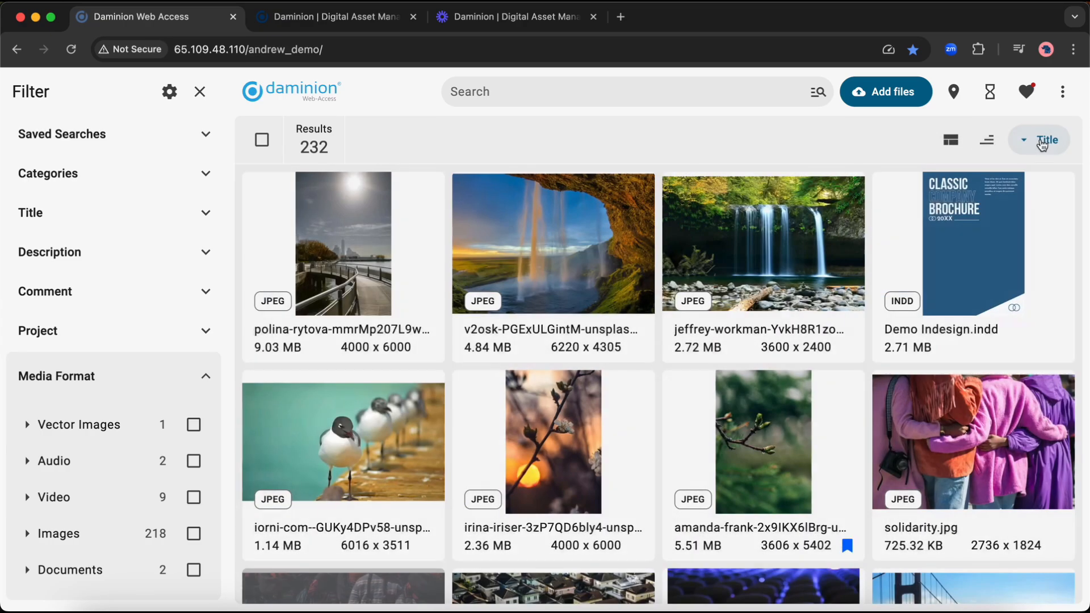
left_click(1036, 146)
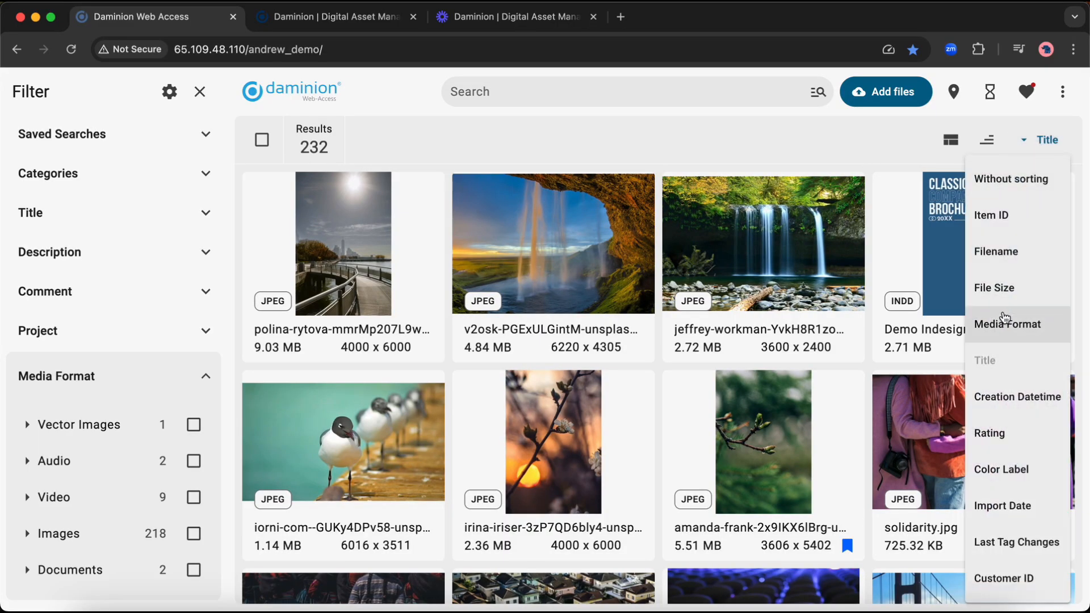
left_click(1022, 139)
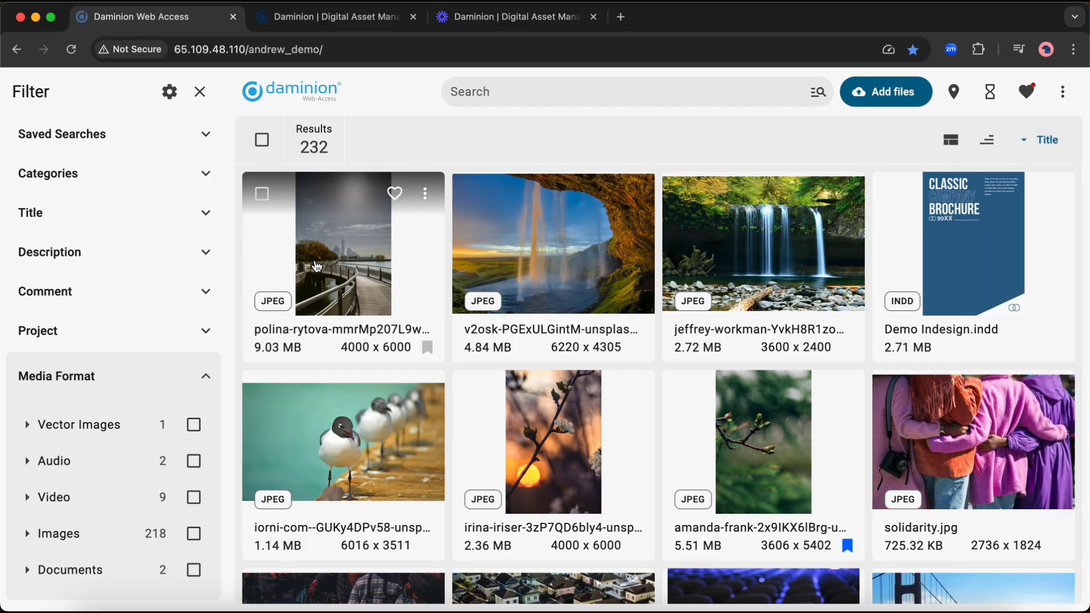
Open tag editing for the 6220 x 4305 waterfall image and review its tag fields from Rating to Intellectual Genre.
scroll(579, 239, "down", 2)
scroll(595, 266, "up", 2)
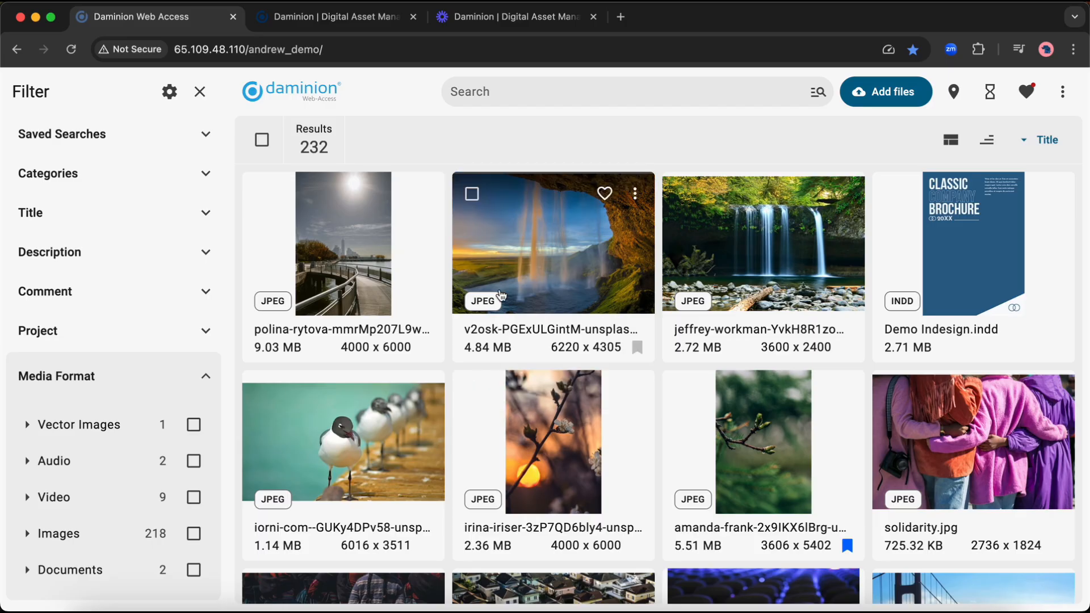
left_click(635, 195)
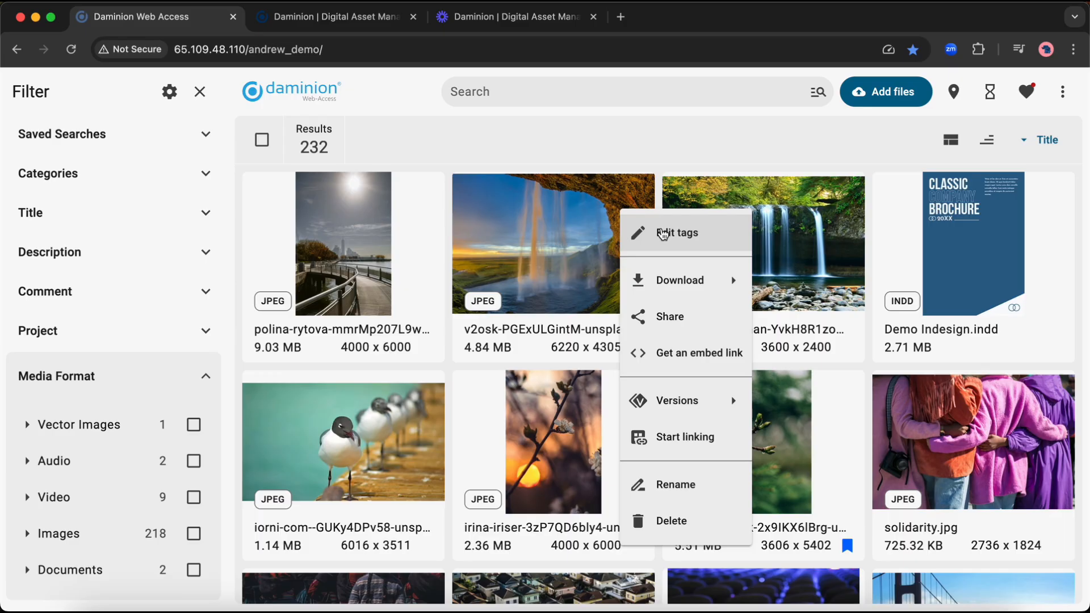
left_click(663, 234)
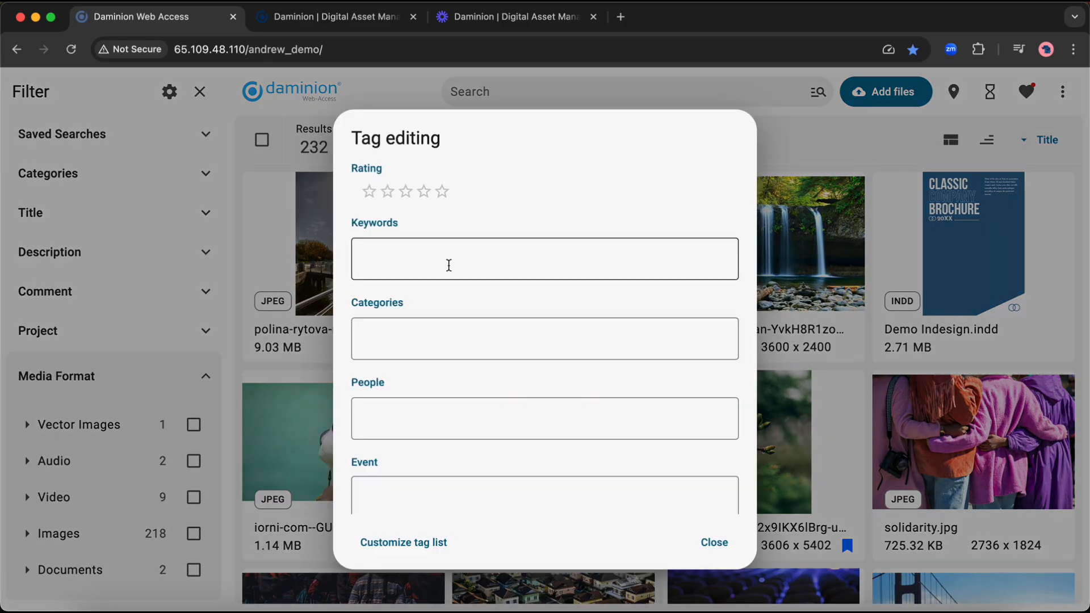
scroll(448, 265, "down", 1)
scroll(448, 265, "up", 1)
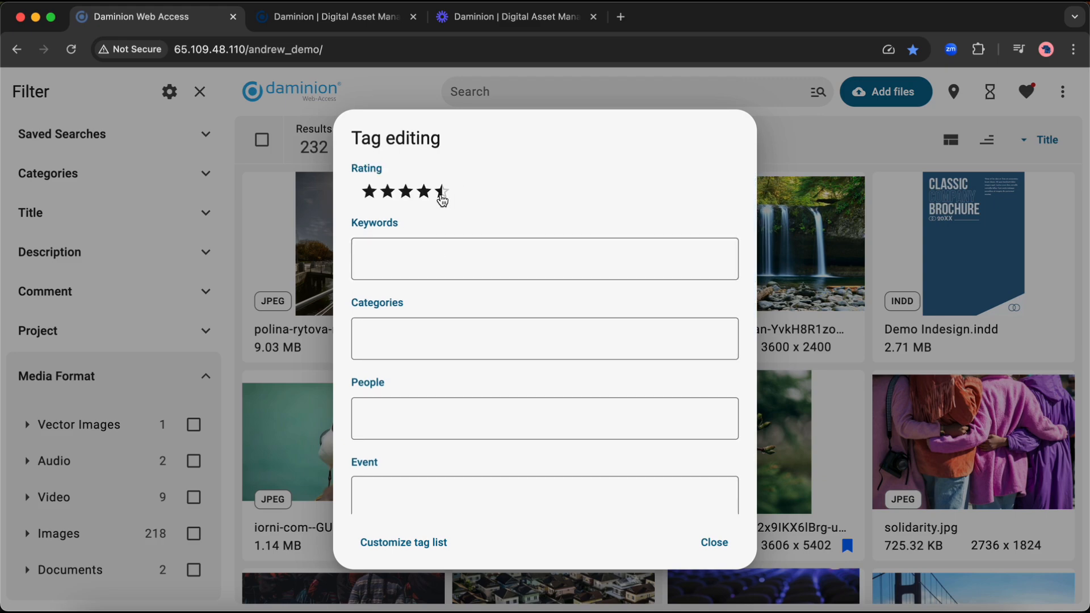
scroll(448, 283, "down", 6)
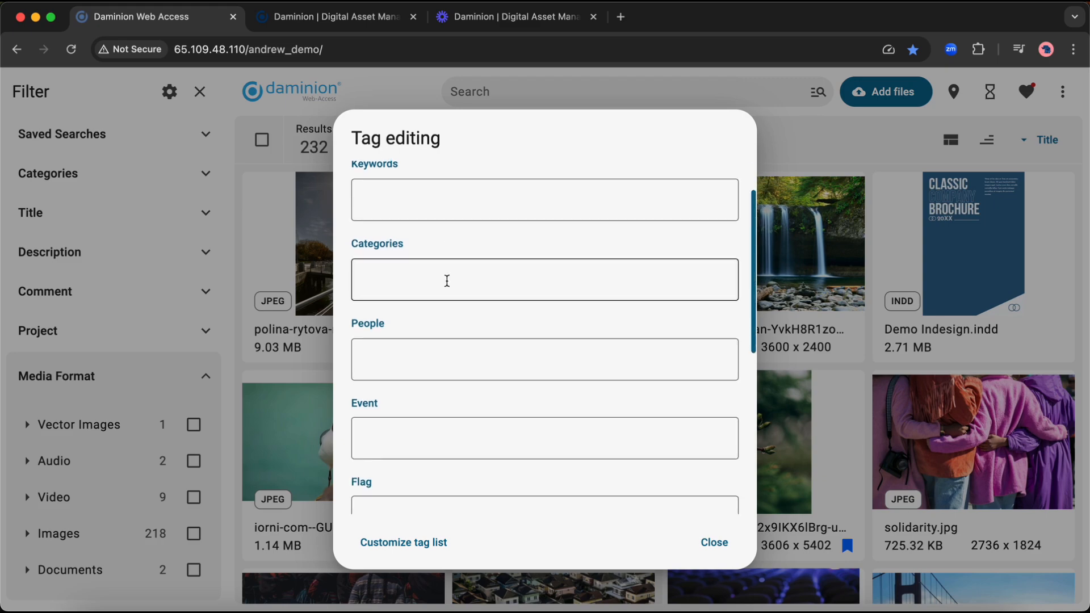
scroll(447, 283, "up", 6)
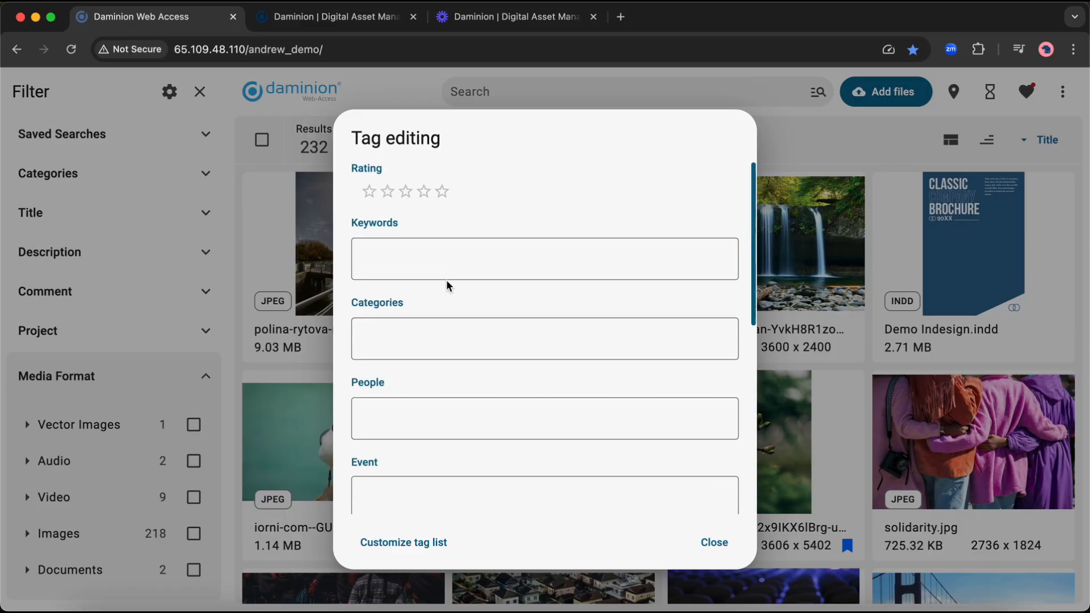
scroll(449, 285, "down", 2)
scroll(446, 283, "down", 4)
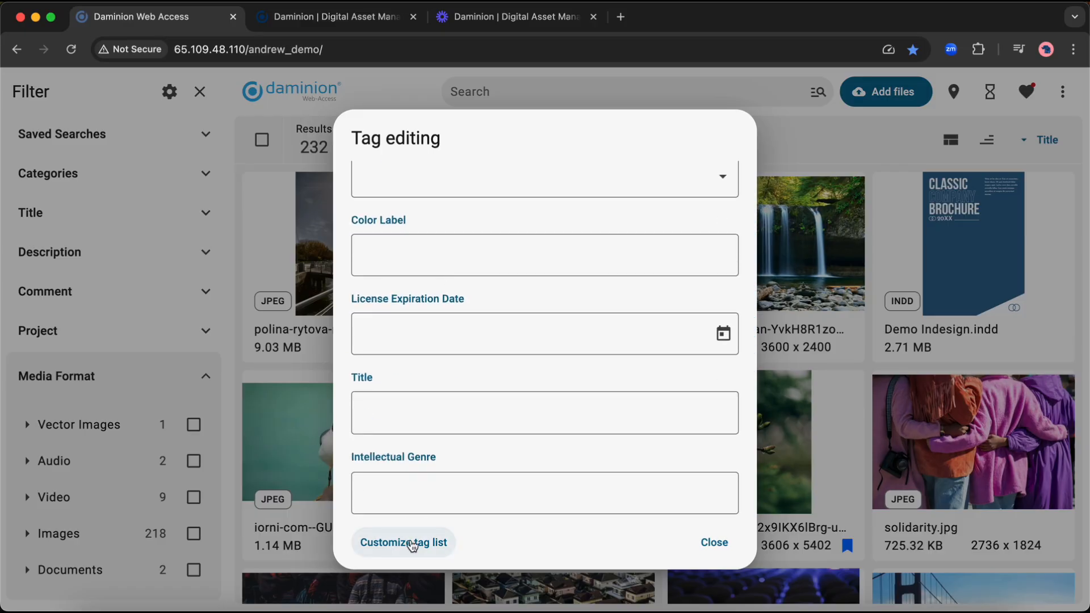
Review the available and added tags in the tag list customization, and close tag editing without saving changes.
left_click(410, 542)
scroll(427, 356, "down", 2)
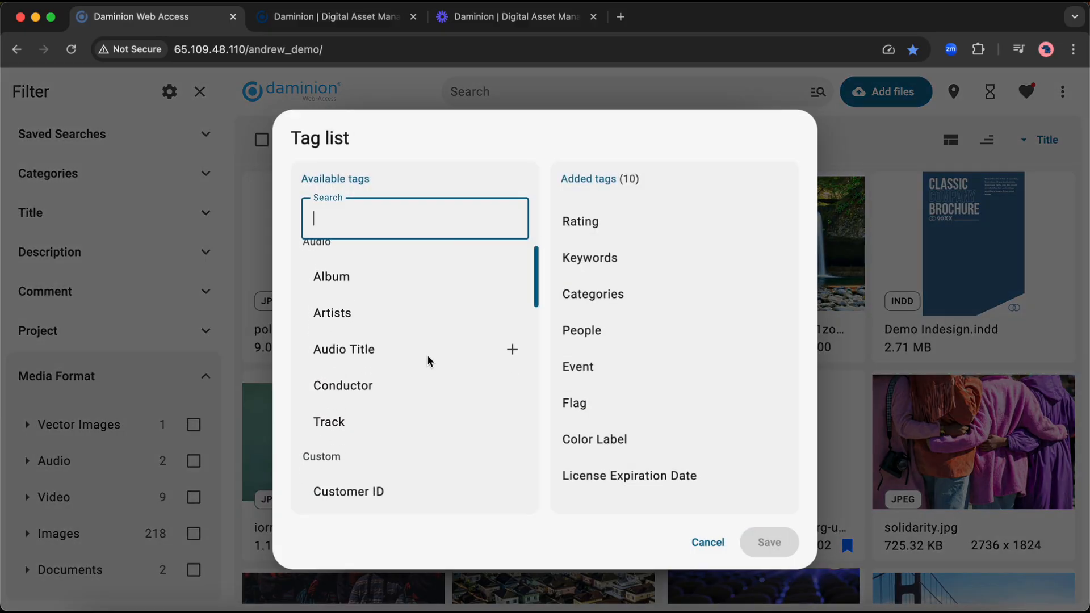
scroll(427, 355, "up", 2)
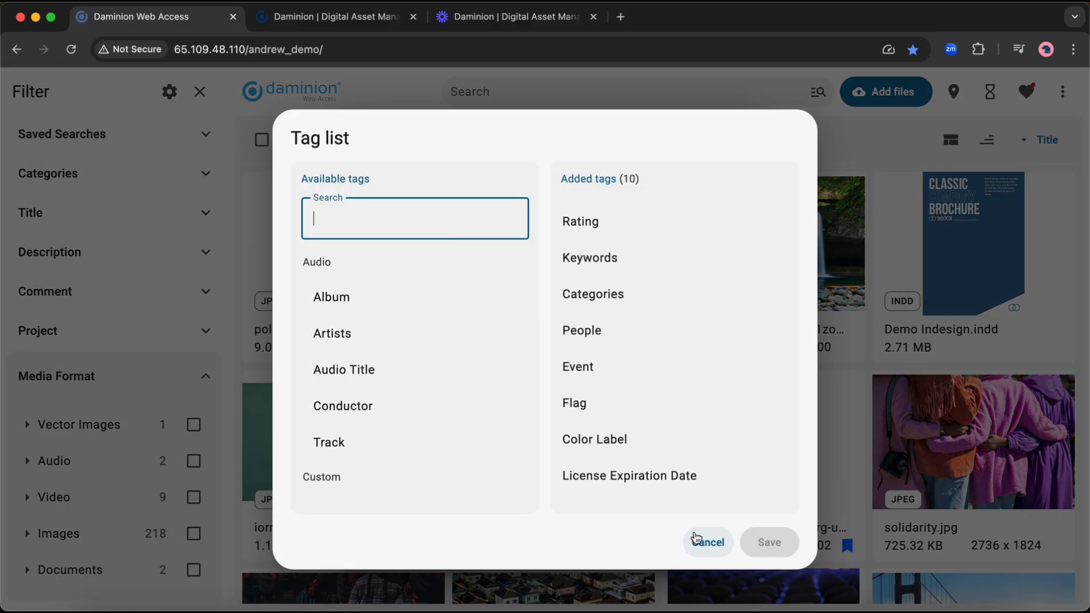
scroll(469, 363, "down", 5)
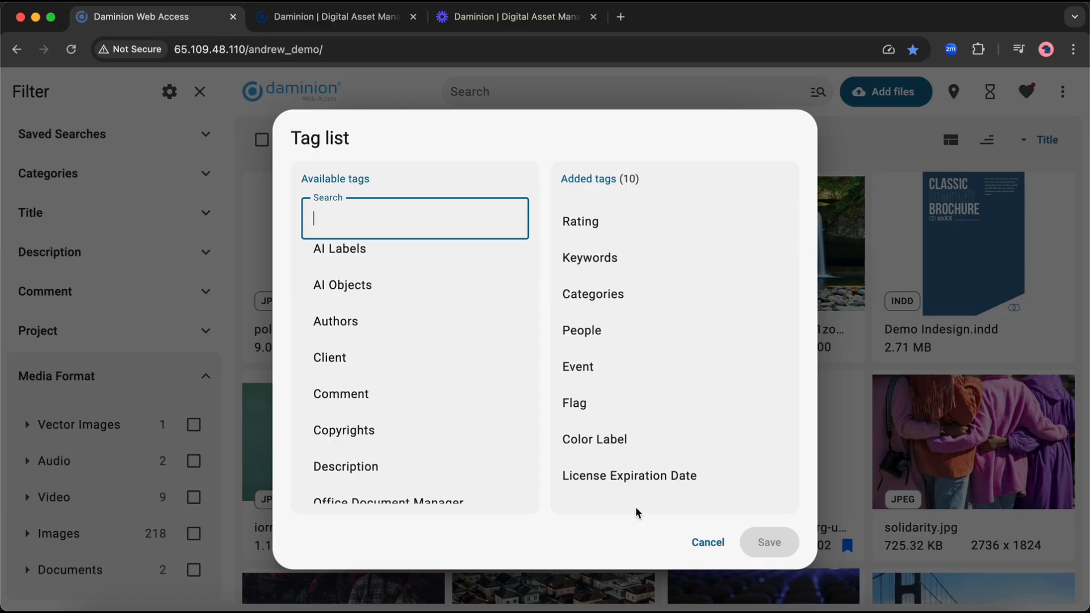
left_click(708, 542)
scroll(579, 275, "up", 8)
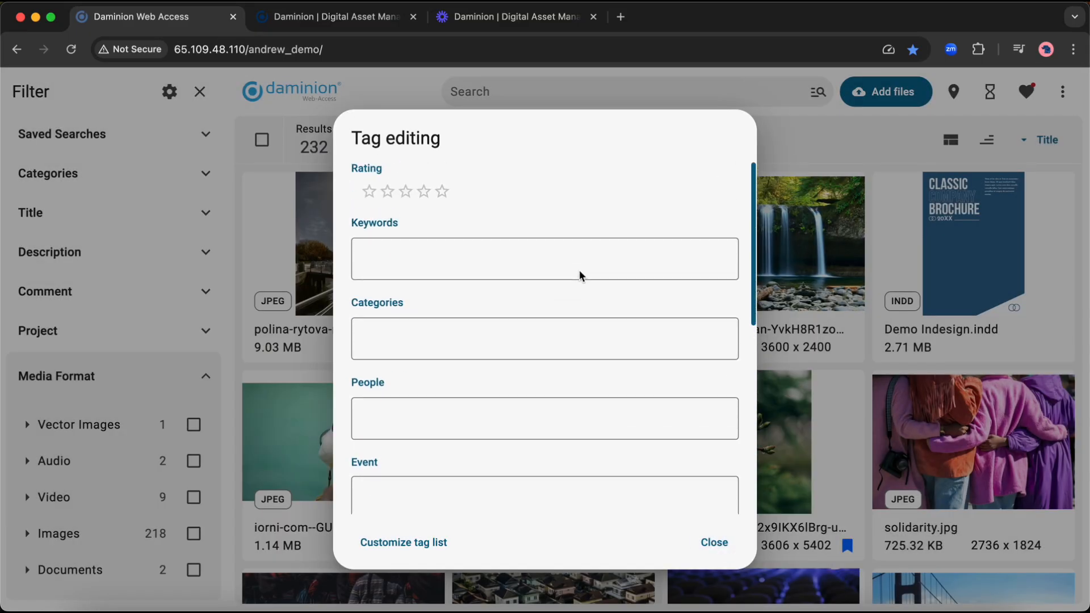
left_click(714, 542)
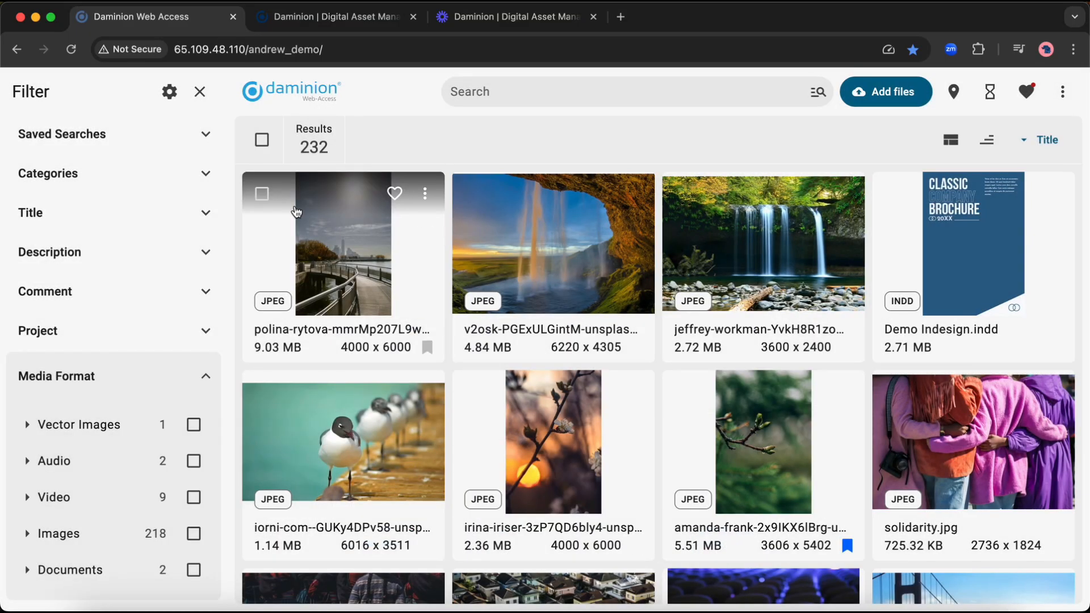
Open tag editing for the boardwalk, two waterfall and seagull images together, close it and clear the selection.
left_click(260, 196)
left_click(471, 195)
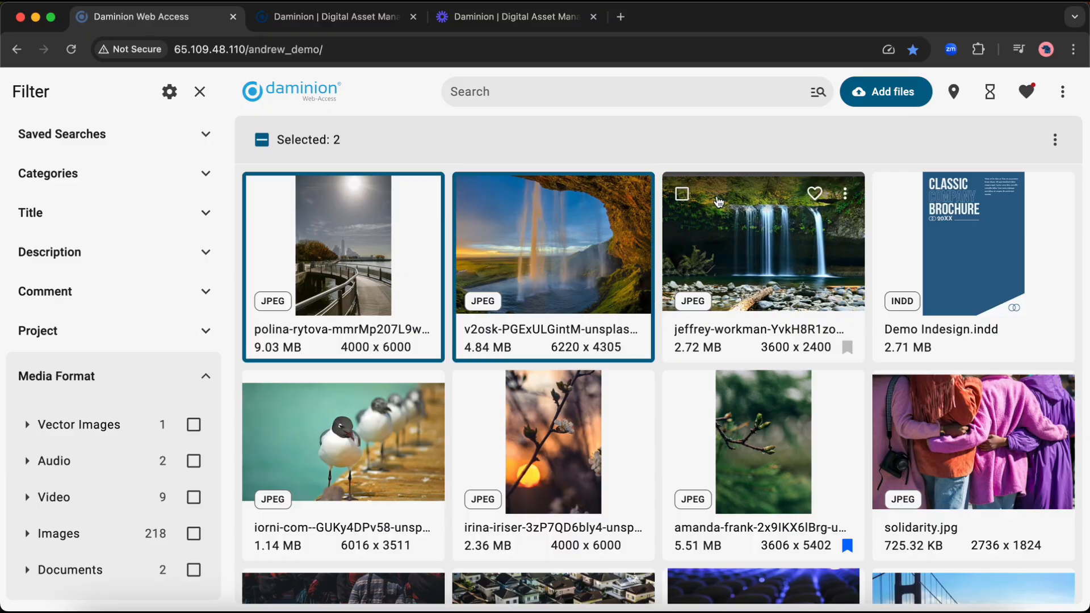
left_click(682, 195)
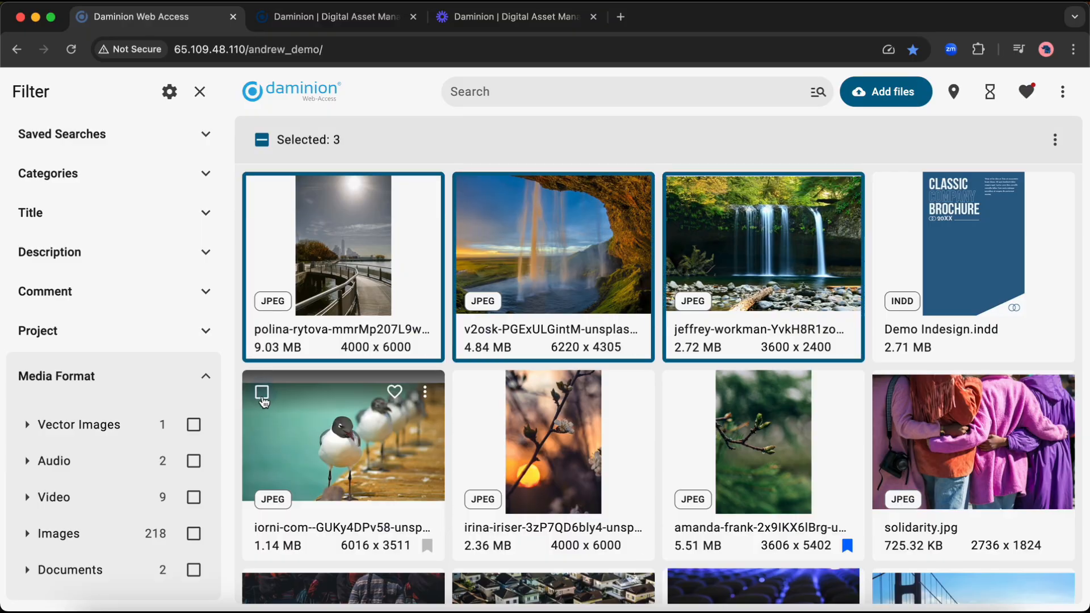
left_click(262, 393)
left_click(424, 396)
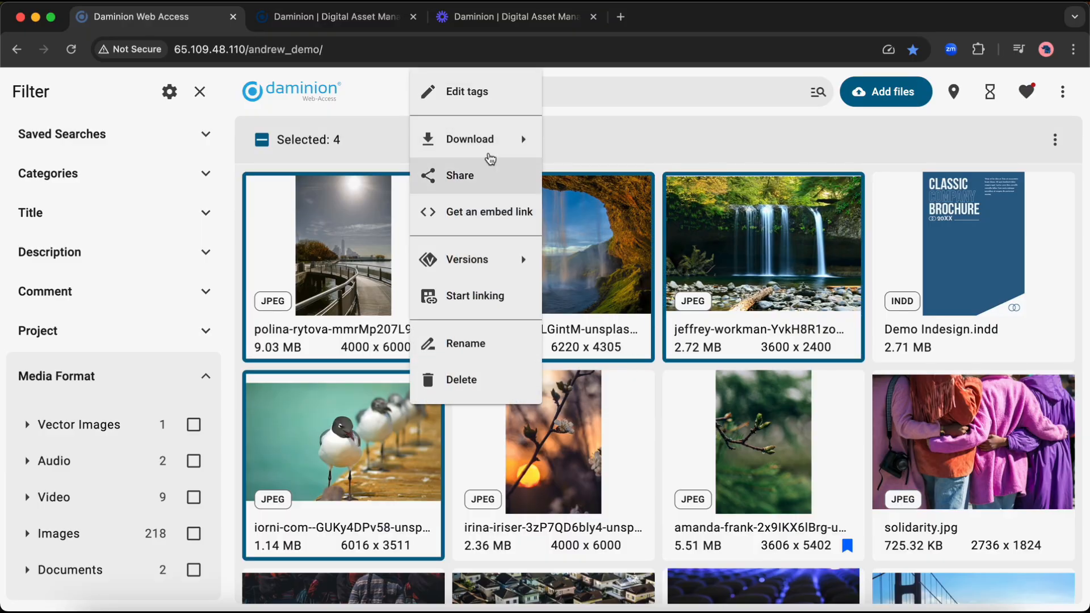
left_click(482, 99)
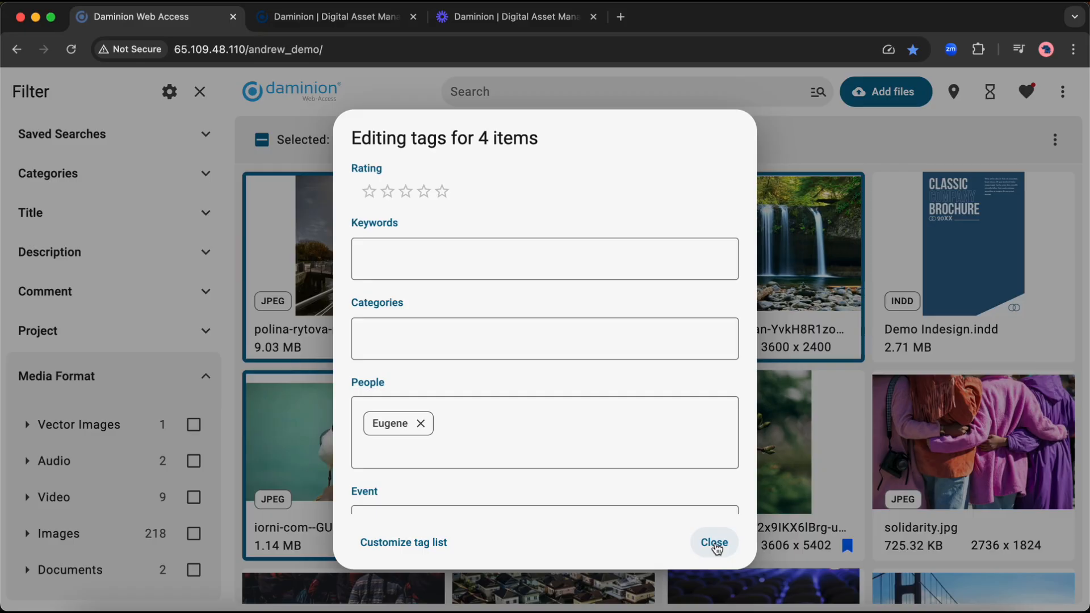
left_click(714, 543)
left_click(261, 139)
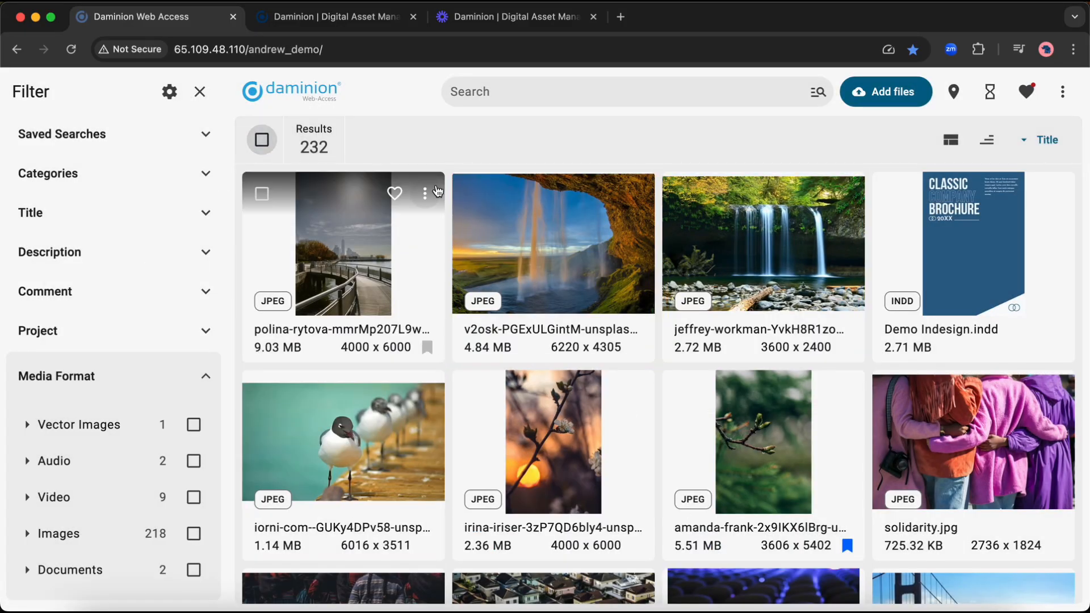
View the Download and Versions options available for the boardwalk image without applying any.
left_click(437, 192)
mouse_move(482, 282)
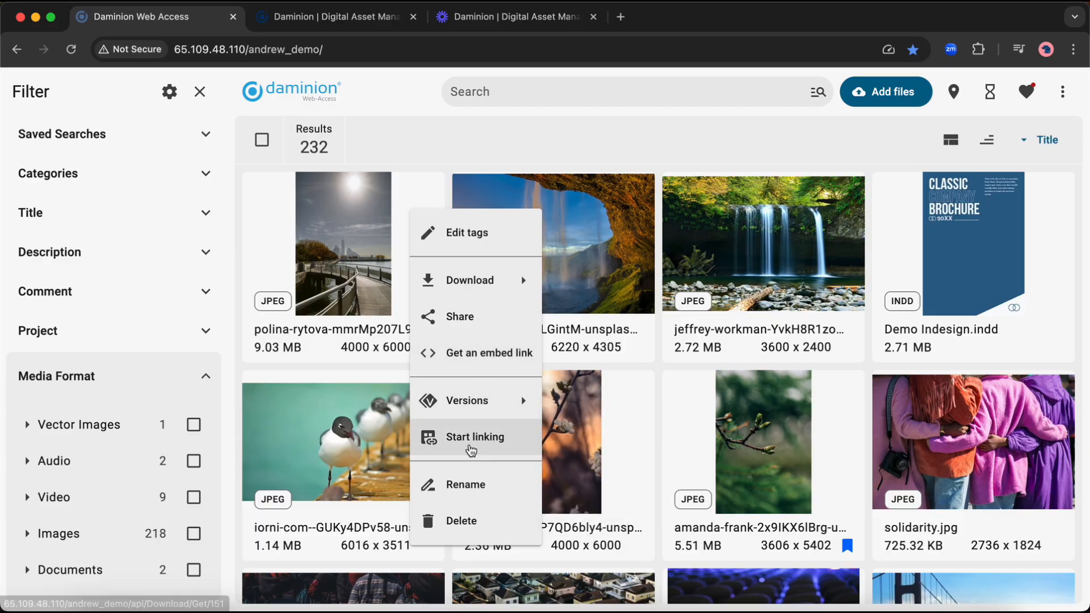
mouse_move(488, 396)
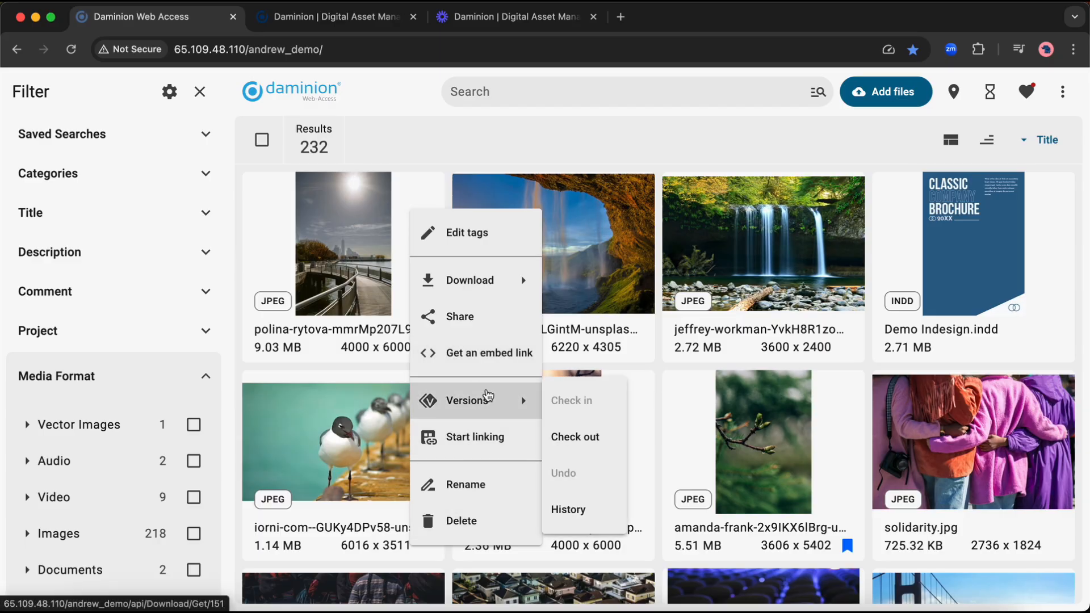
left_click(406, 149)
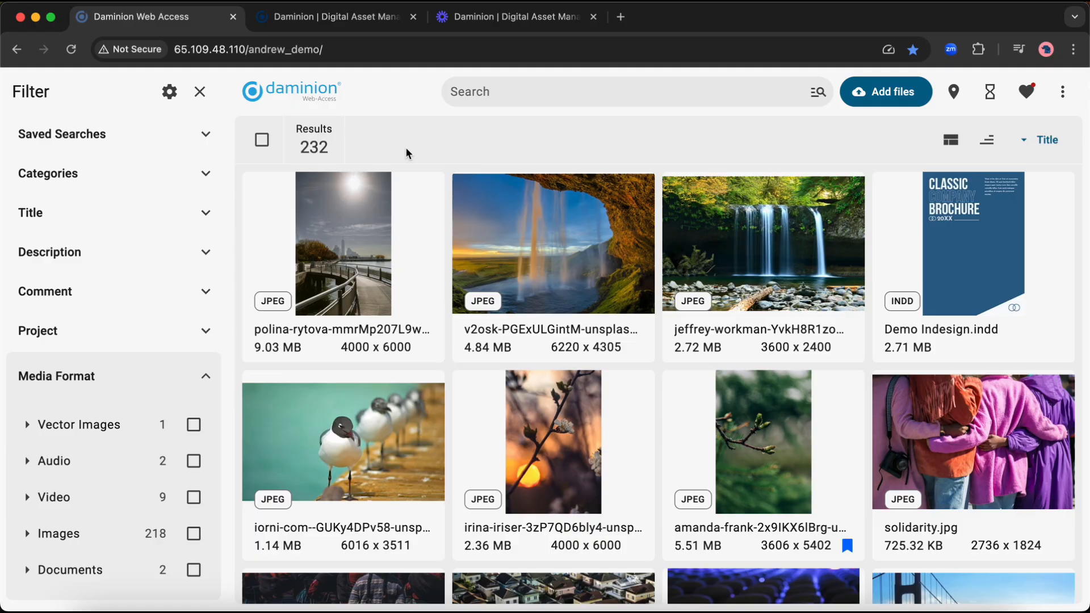
Collapse the Media Format filter, expand the Categories filter and browse its category list.
left_click(207, 377)
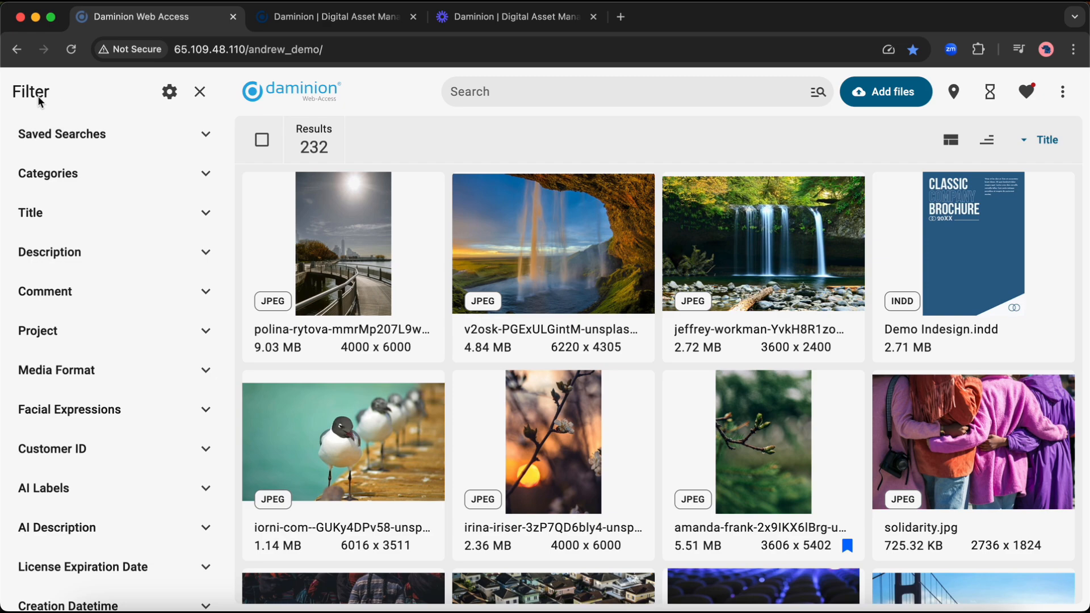
left_click(134, 189)
scroll(130, 263, "down", 5)
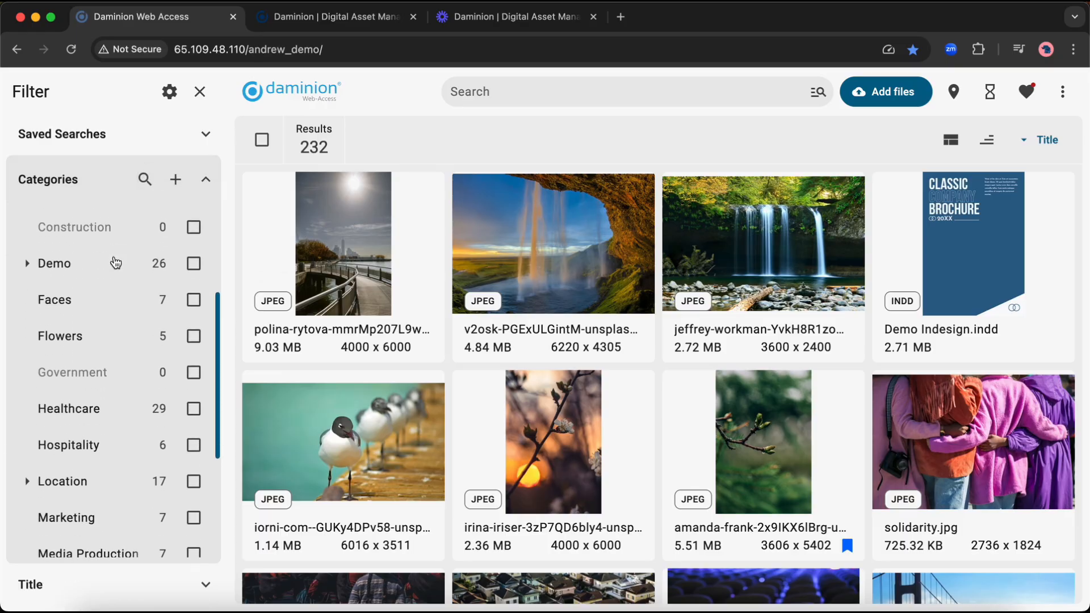
Browse the Categories filter and expand the Demo category to view its subcategories.
scroll(116, 263, "down", 1)
scroll(116, 262, "up", 2)
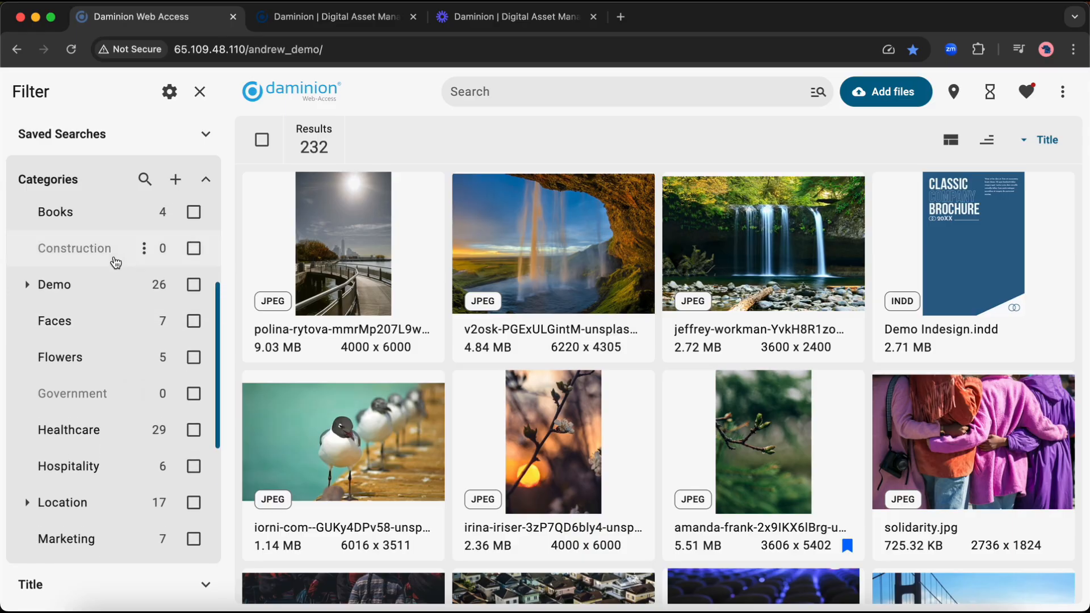
scroll(116, 262, "down", 1)
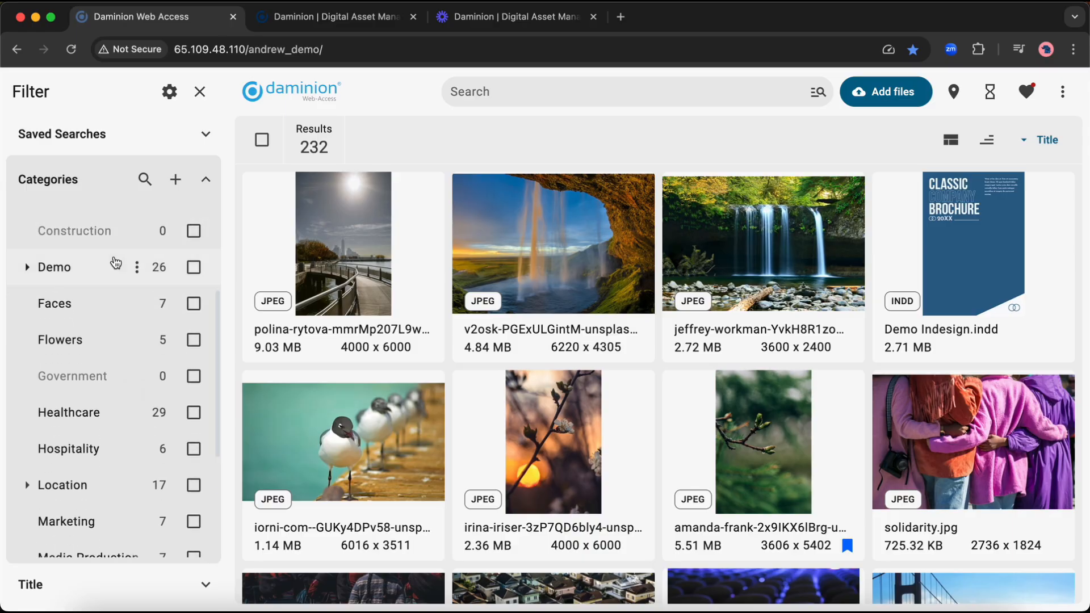
left_click(25, 270)
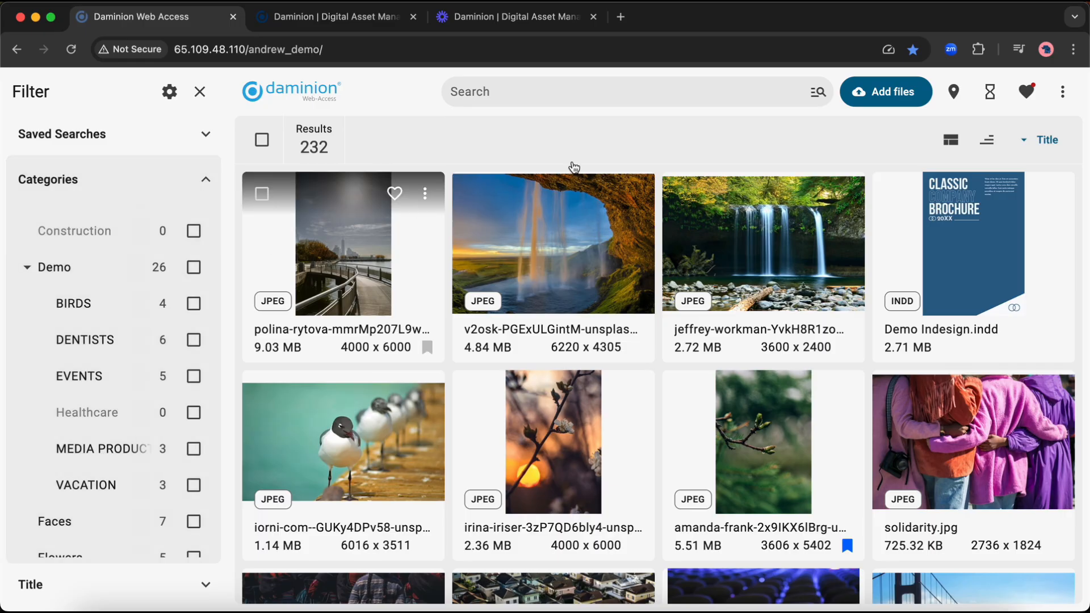
View the options for adding files without uploading anything, and collapse the Demo category and the Categories filter.
left_click(900, 101)
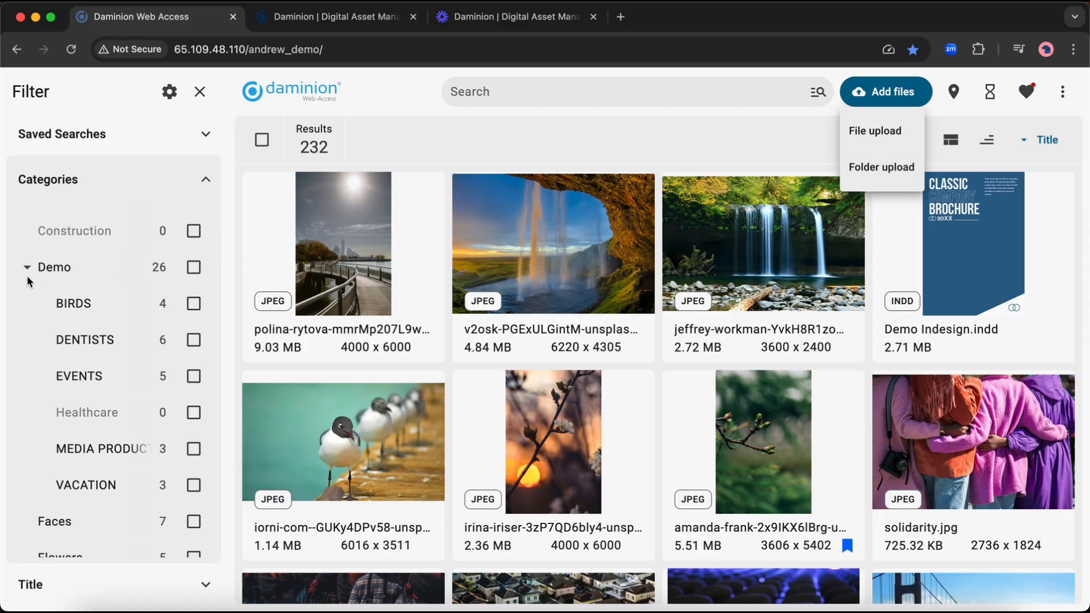
left_click(786, 156)
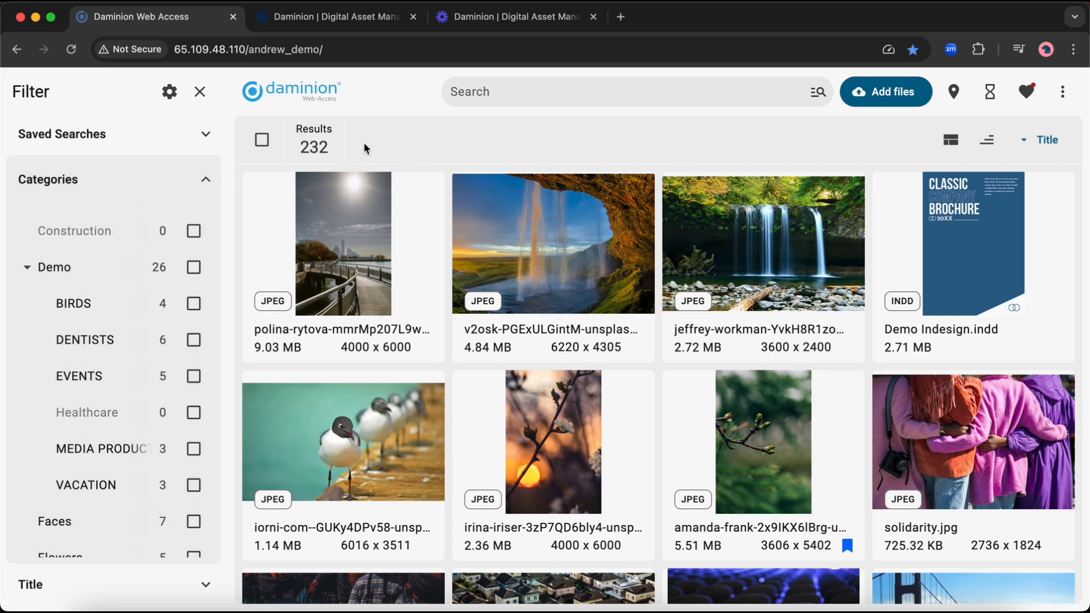
left_click(29, 268)
left_click(85, 187)
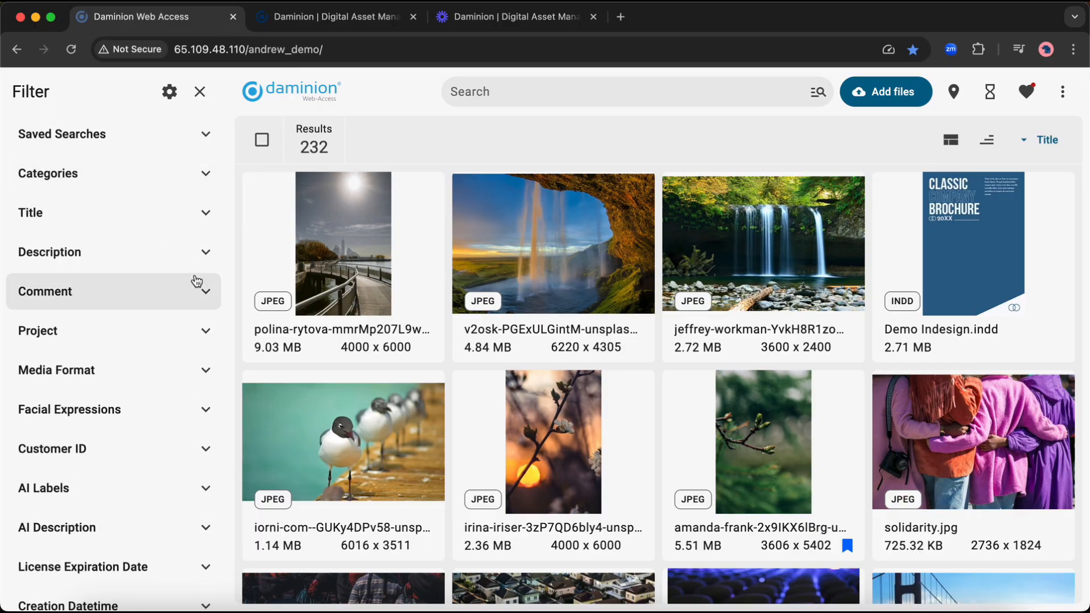
Expand the Project filter and create a new top-level tag named Objects in it.
left_click(115, 340)
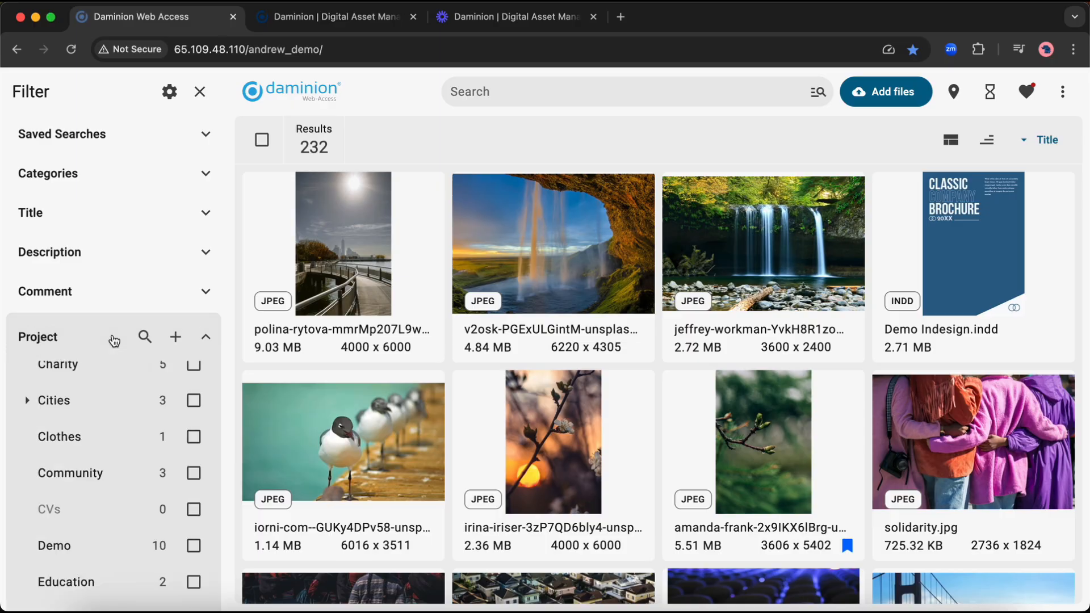
scroll(130, 399, "down", 1)
scroll(130, 398, "up", 1)
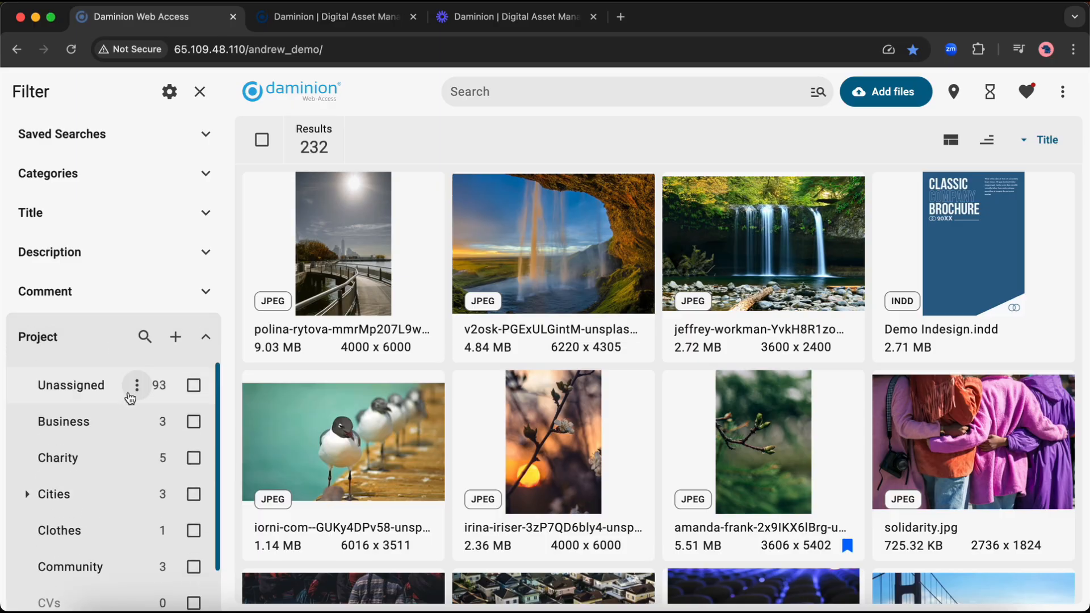
left_click(175, 339)
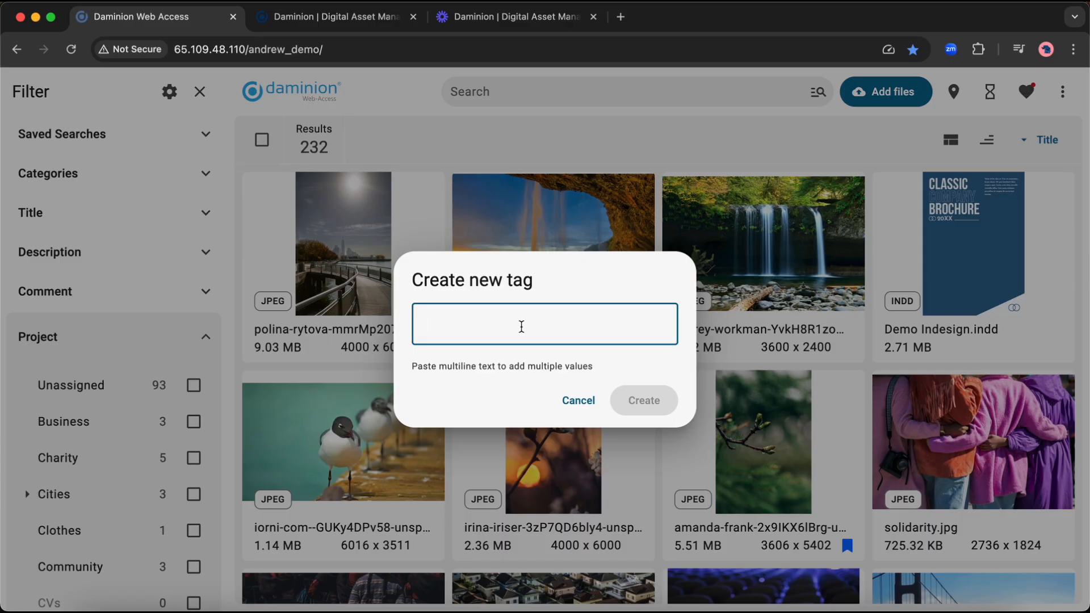
type("Obje")
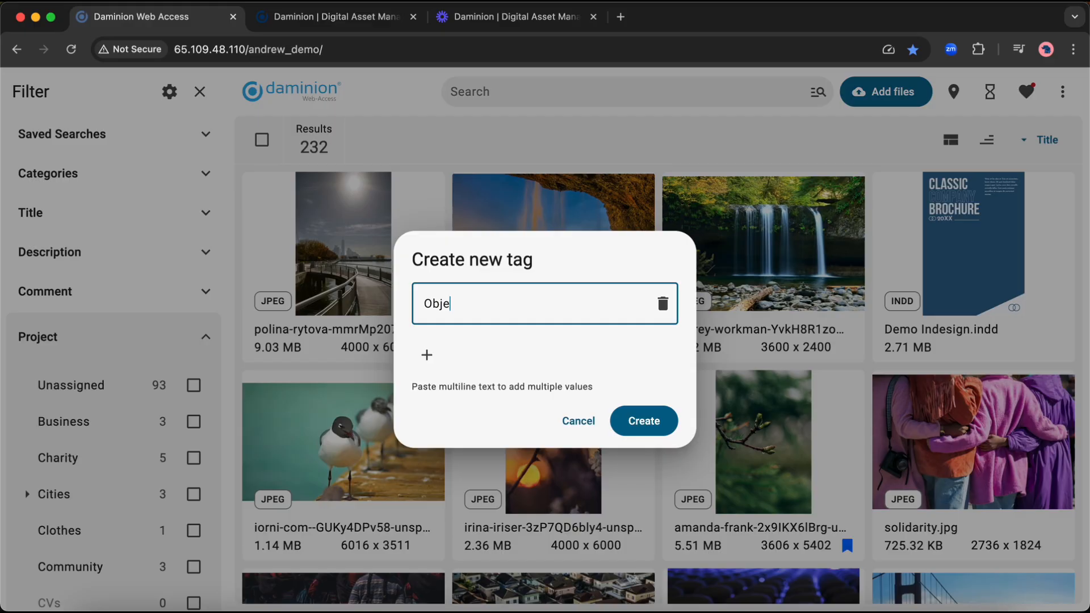
type("cts")
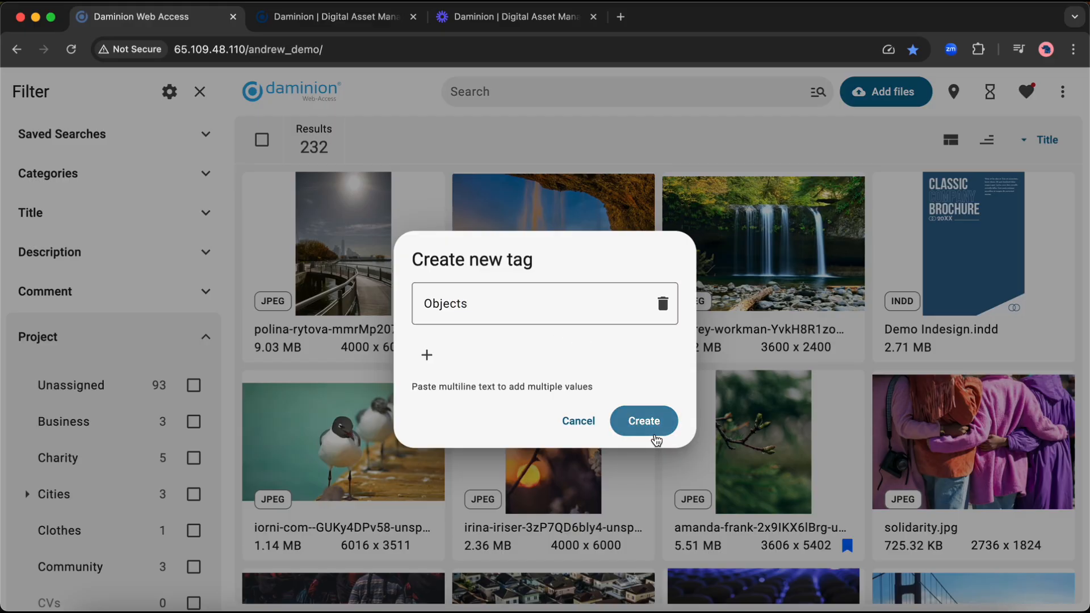
left_click(647, 427)
Add the sub-tags Birds, Waterfalls and People under the Objects tag in the Project filter.
scroll(57, 475, "down", 10)
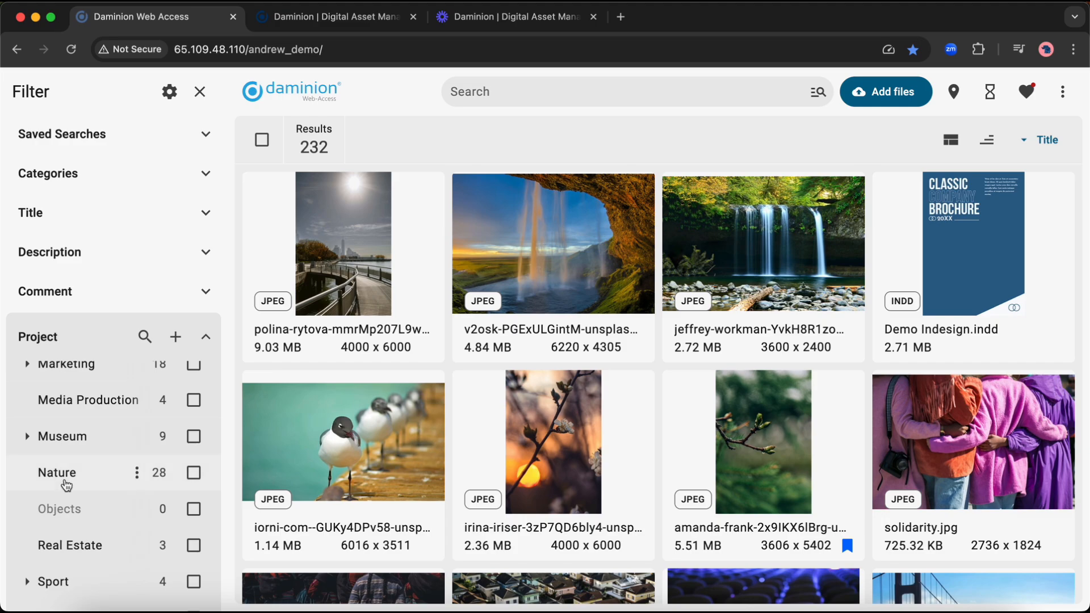
scroll(63, 483, "down", 5)
scroll(67, 485, "up", 8)
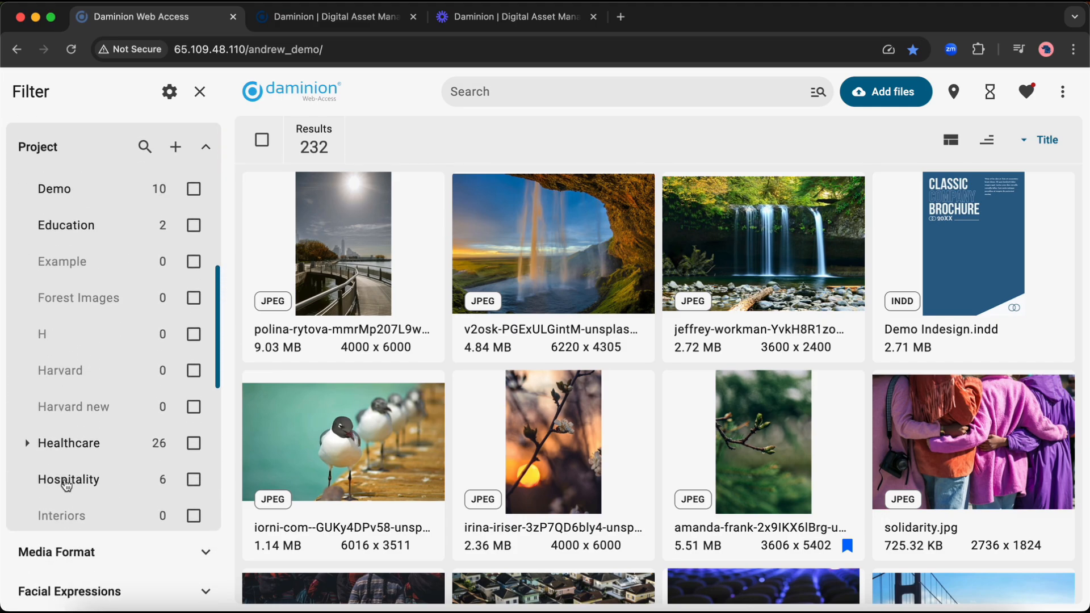
scroll(66, 484, "down", 4)
scroll(66, 486, "down", 2)
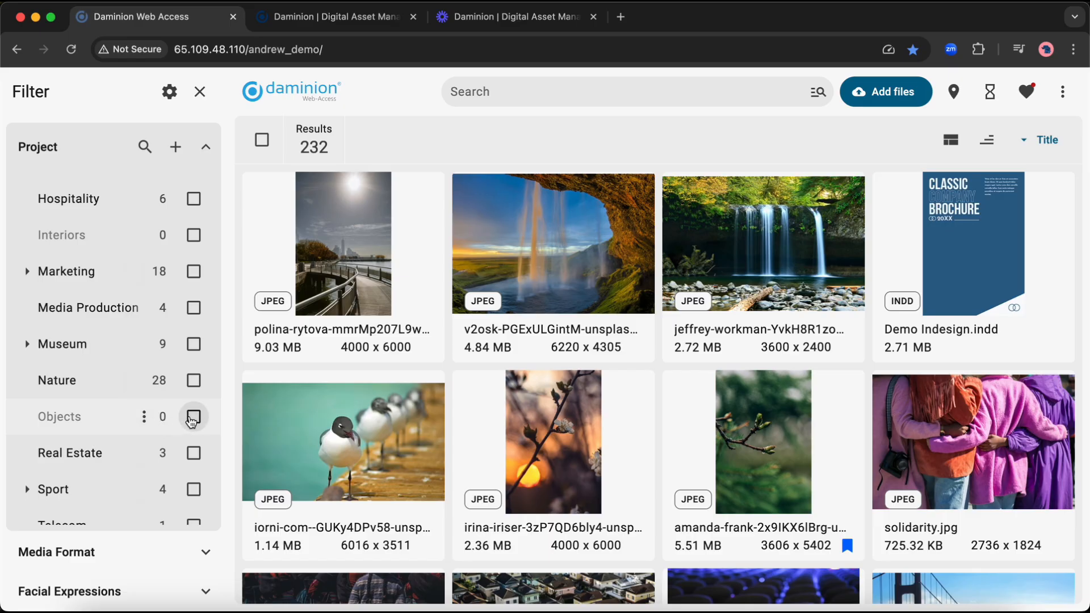
left_click(144, 416)
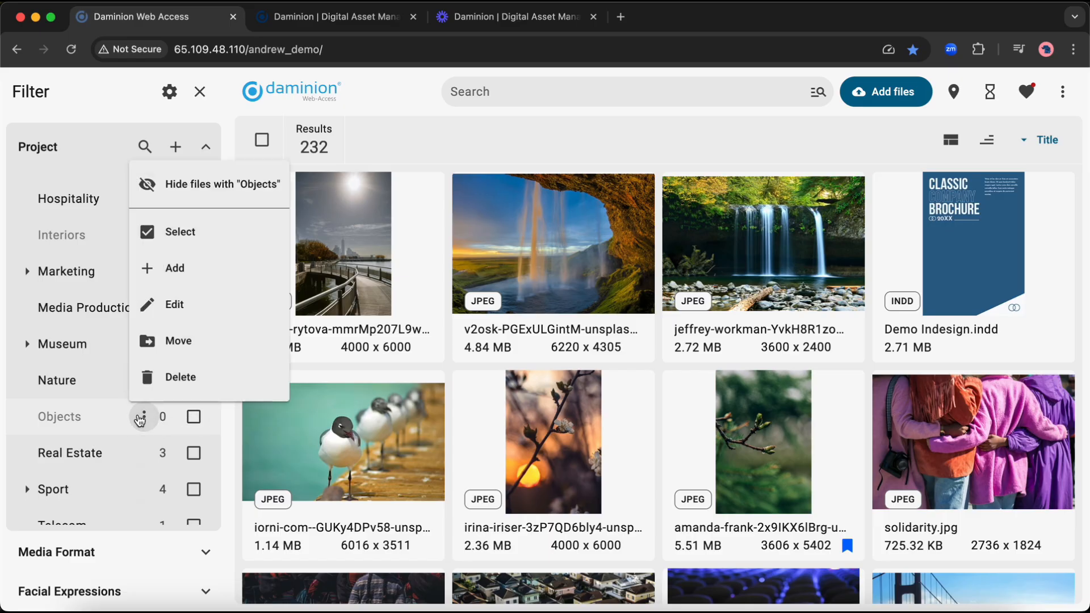
left_click(196, 262)
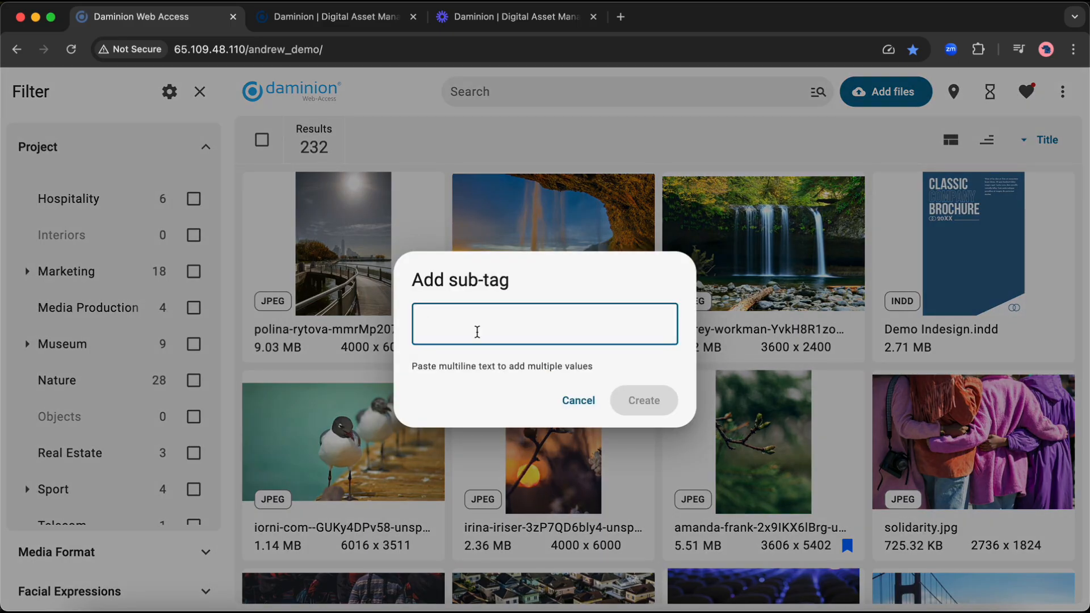
type("Birds")
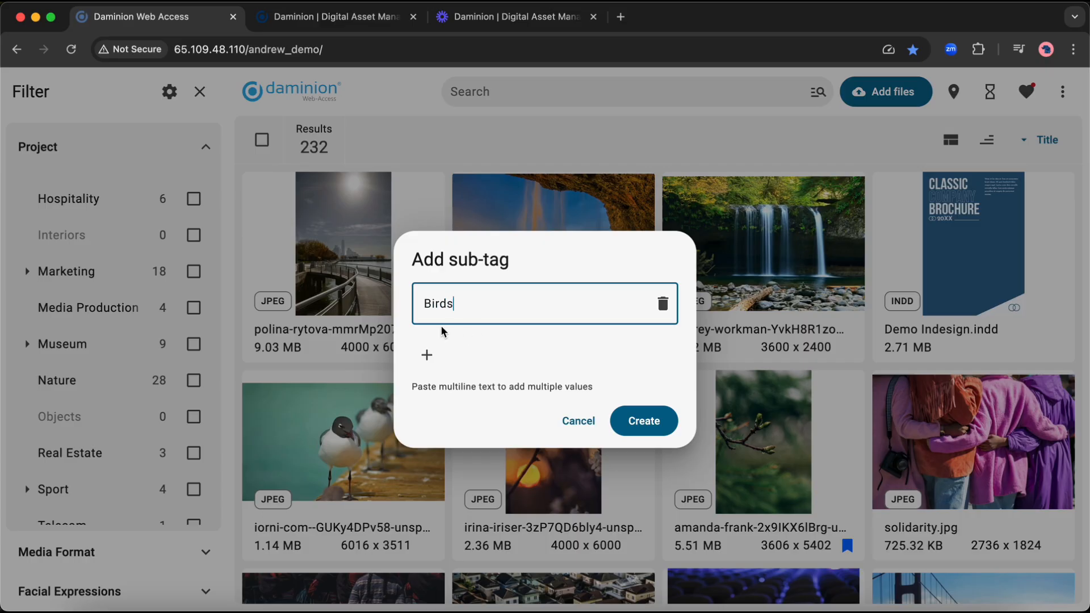
left_click(426, 355)
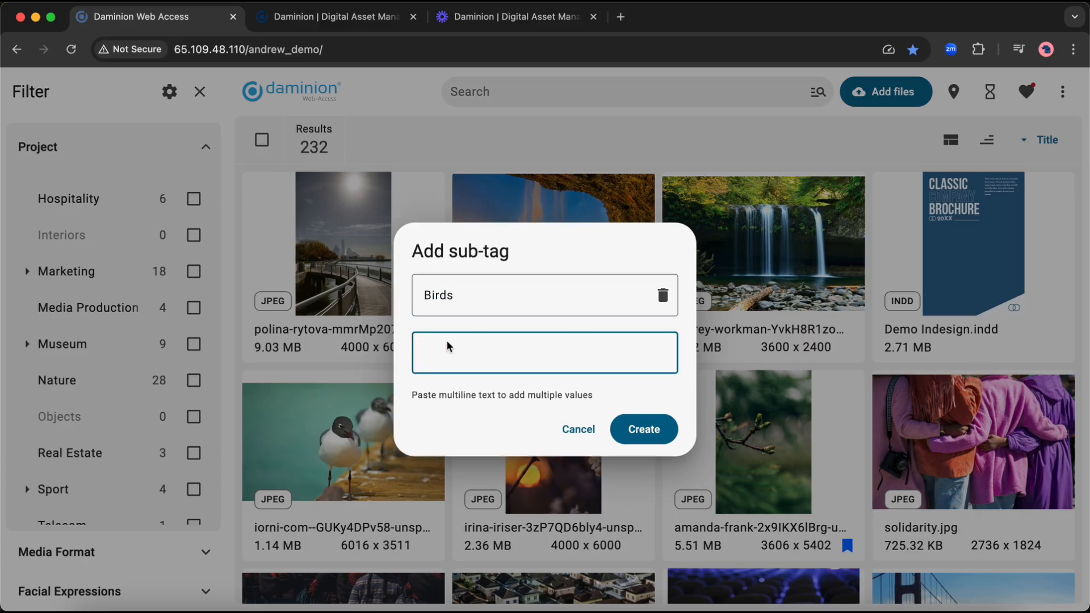
type("Waterfalls")
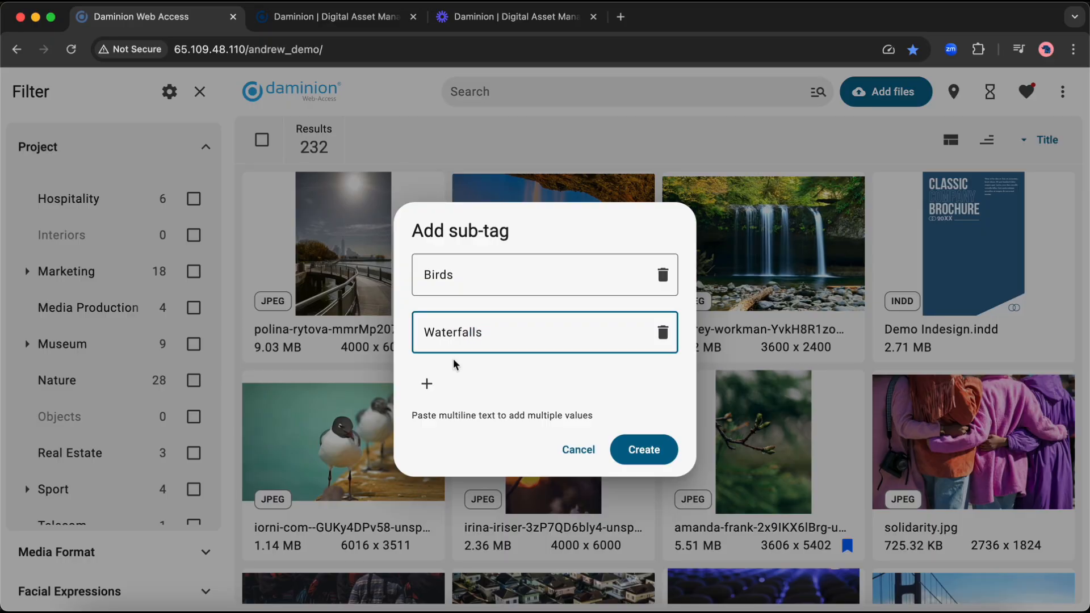
left_click(427, 384)
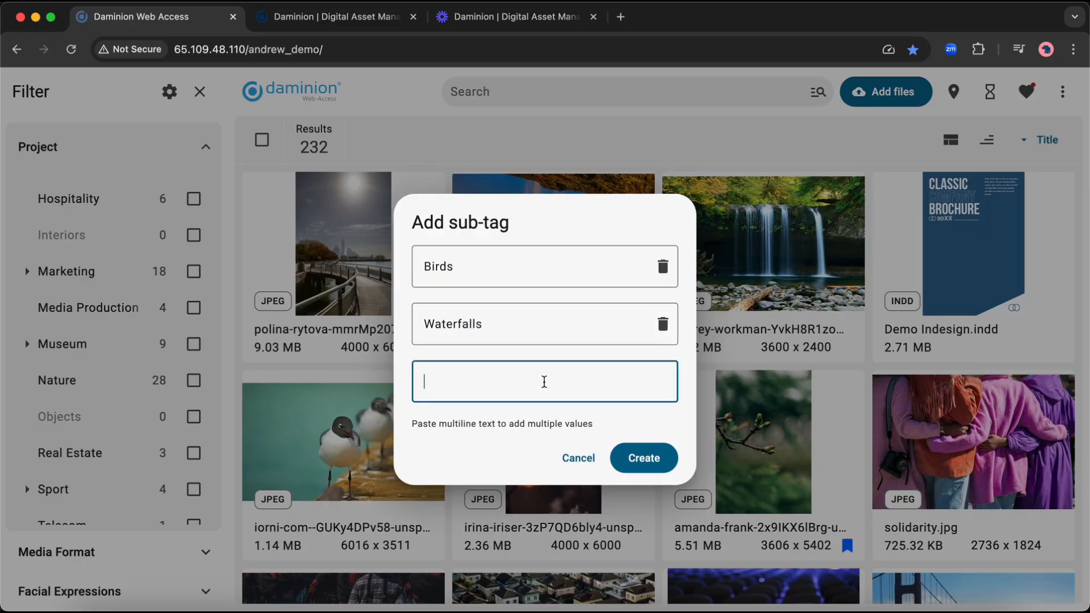
type("People")
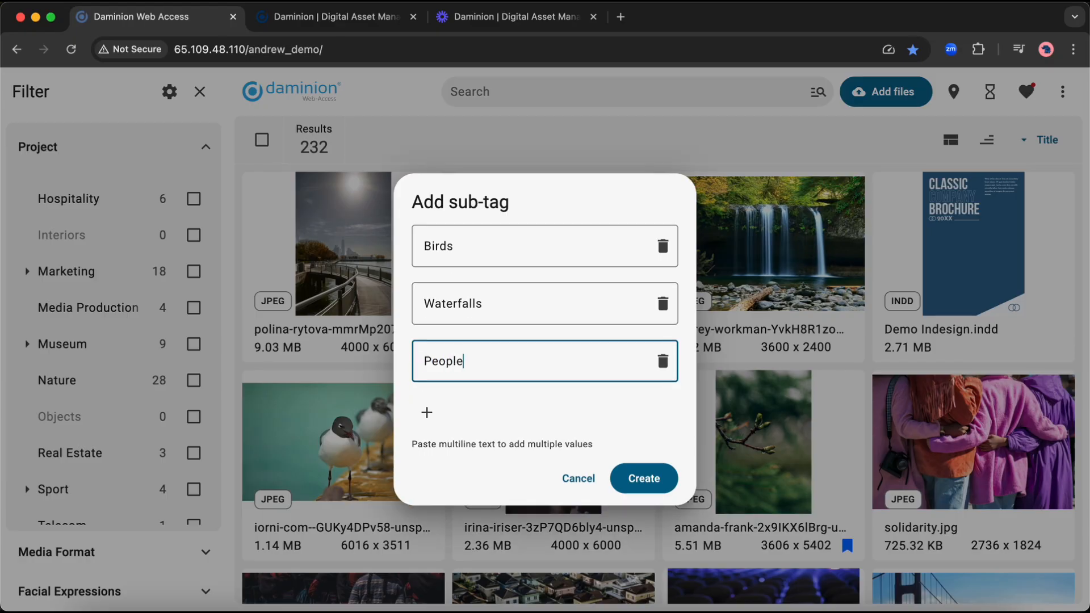
left_click(644, 478)
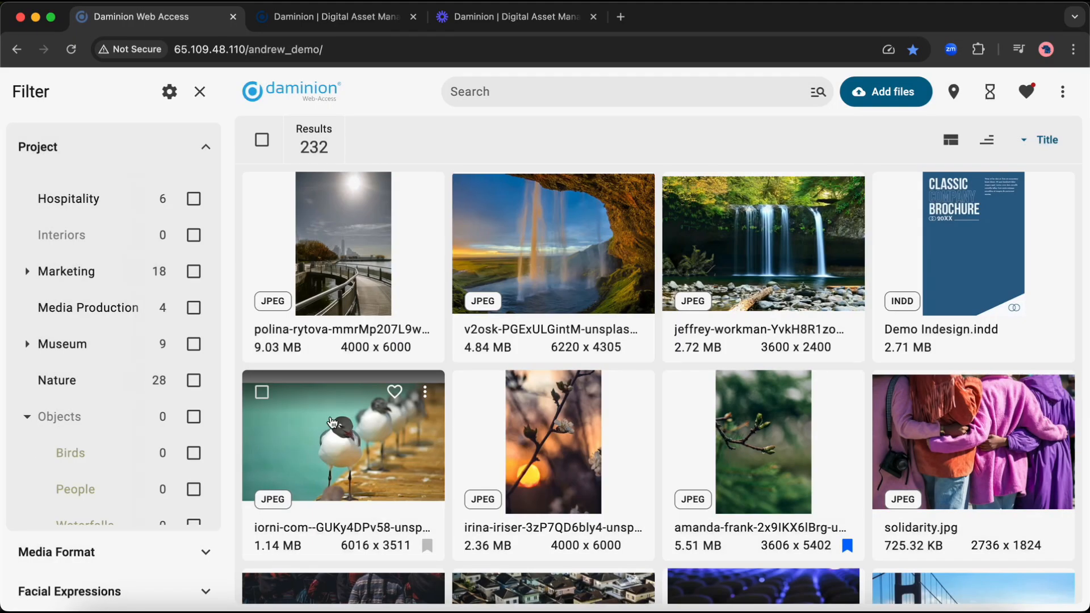
Assign the Objects tag to the seagull, sunset blossom branch and green branch images together.
scroll(21, 395, "down", 3)
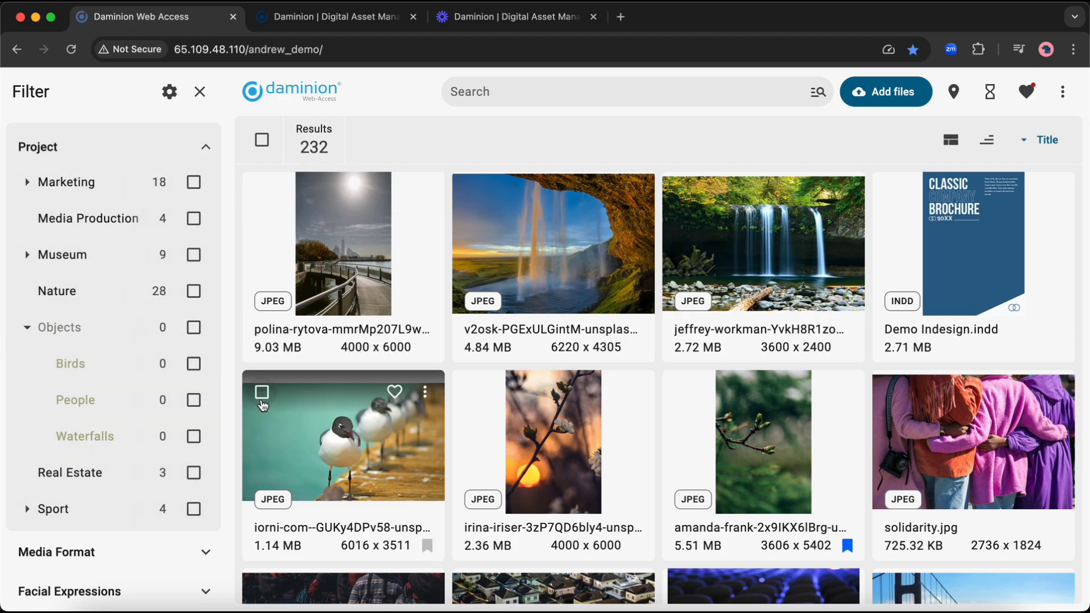
left_click(261, 392)
left_click(470, 392)
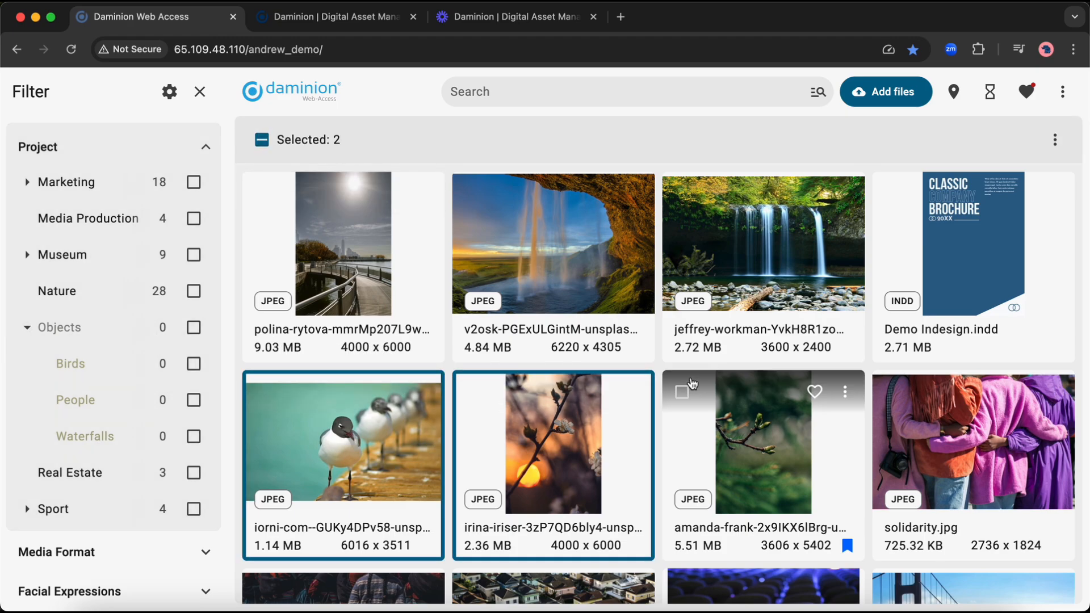
left_click(682, 392)
left_click_drag(741, 438, 208, 329)
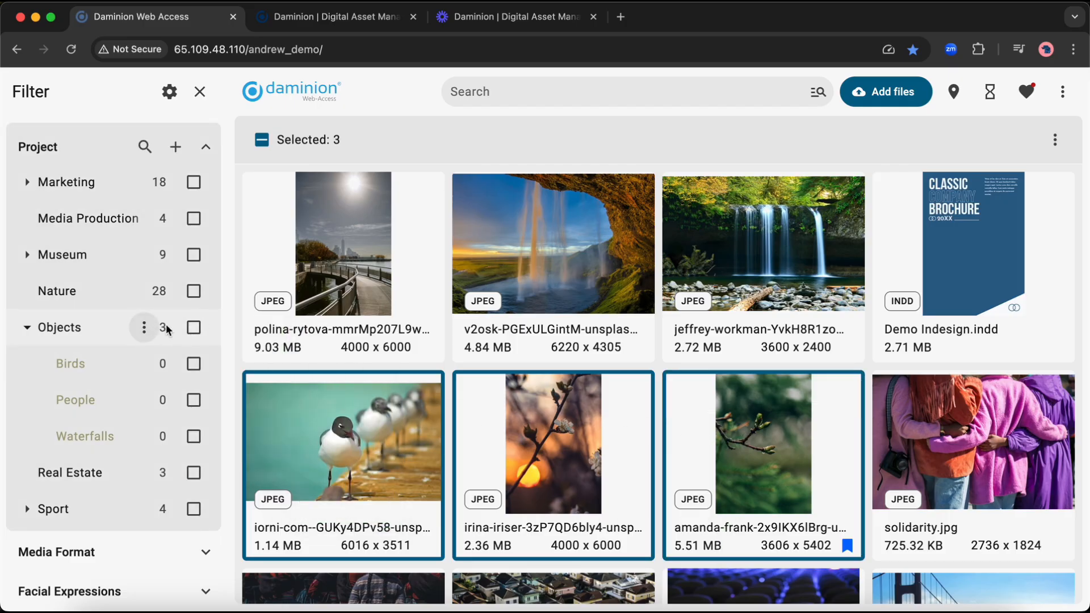
Filter the catalog by the Objects project tag and assign the Birds sub-tag to the seagull image.
left_click(187, 332)
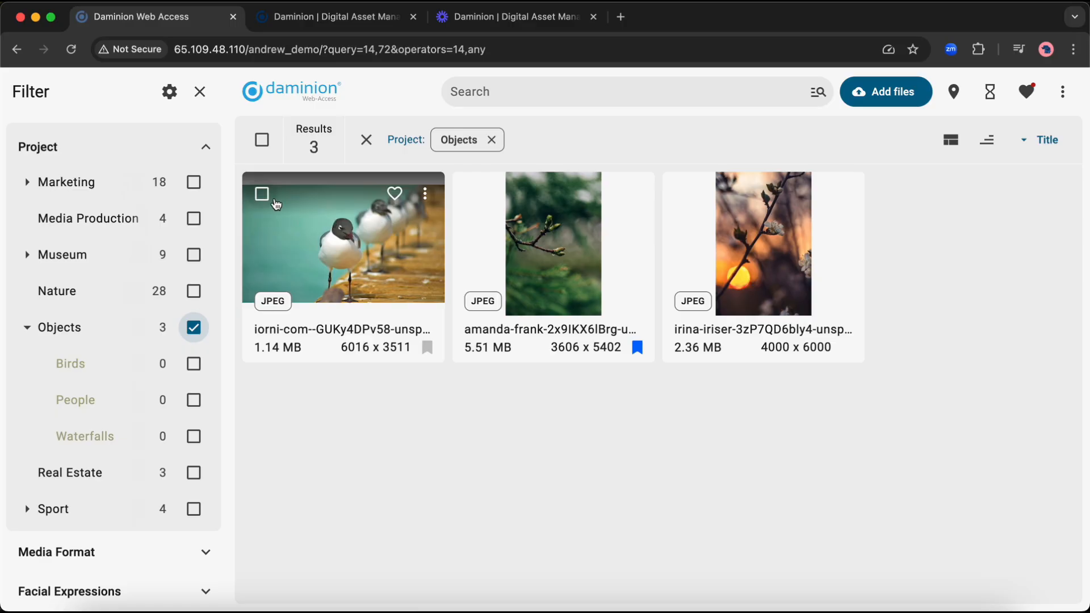
left_click(262, 195)
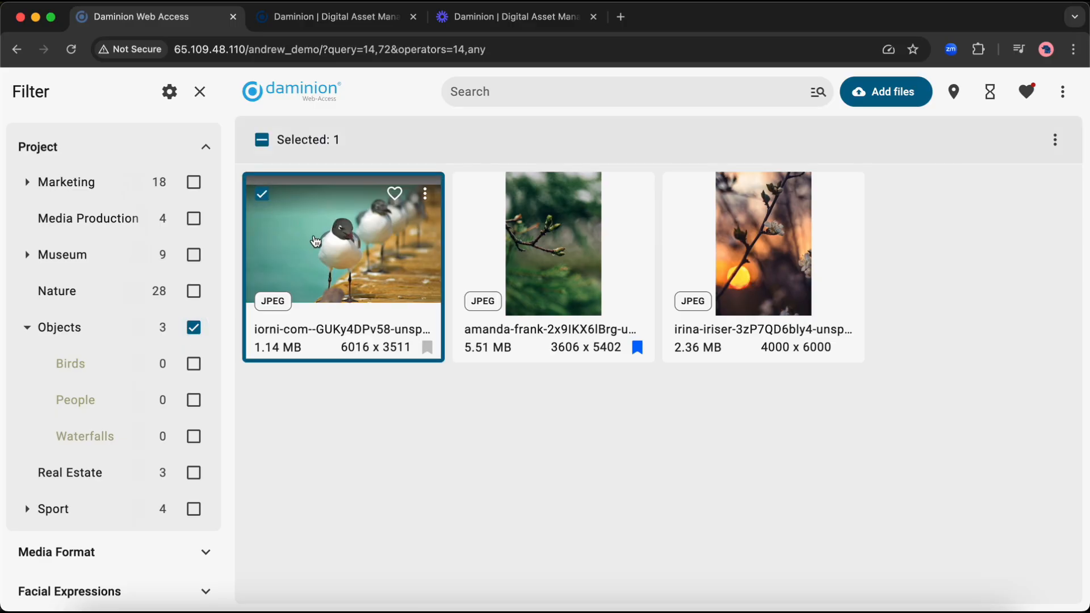
left_click_drag(315, 241, 178, 368)
Add a sub-tag named Trees under the Objects project tag.
left_click(144, 329)
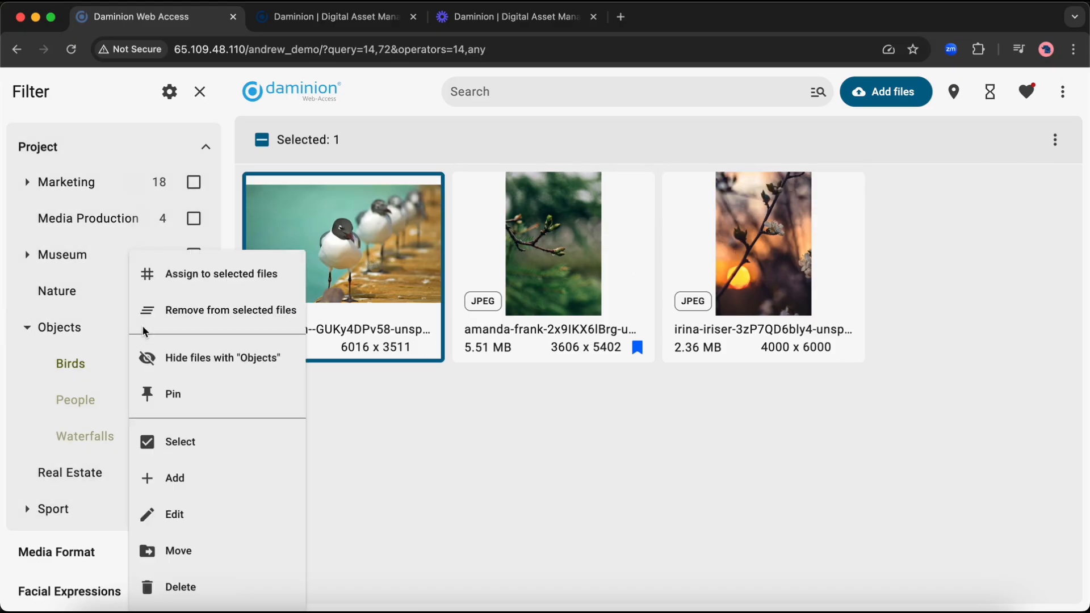
left_click(191, 477)
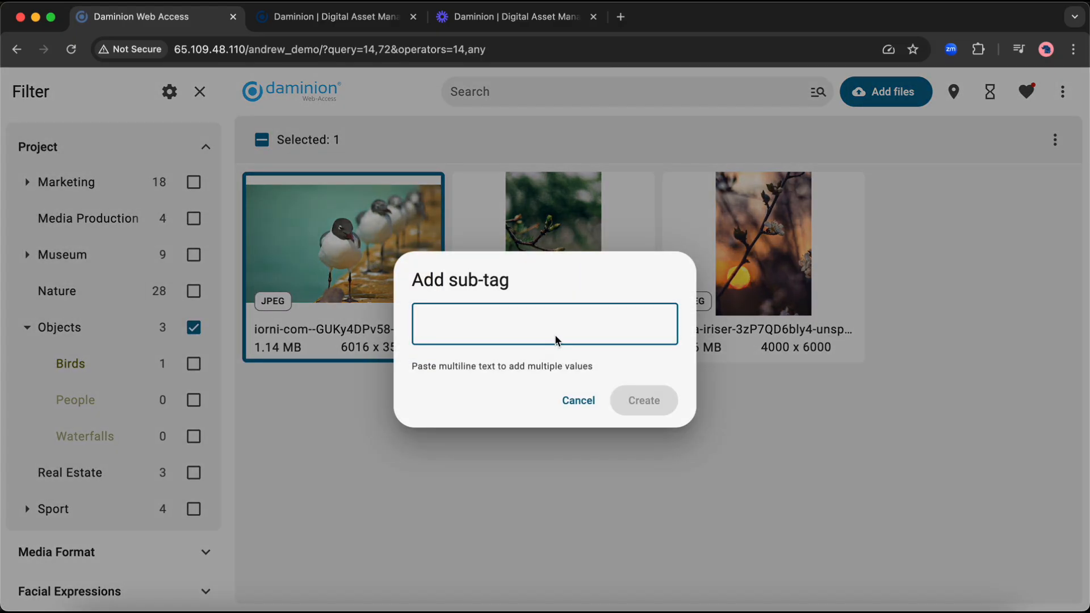
type("Trees")
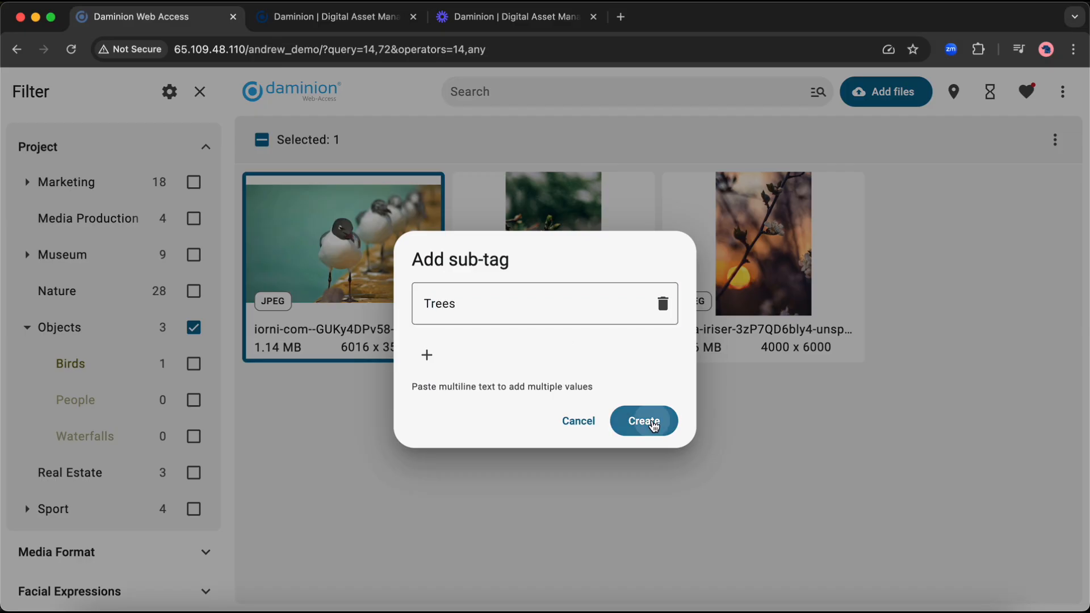
left_click(652, 421)
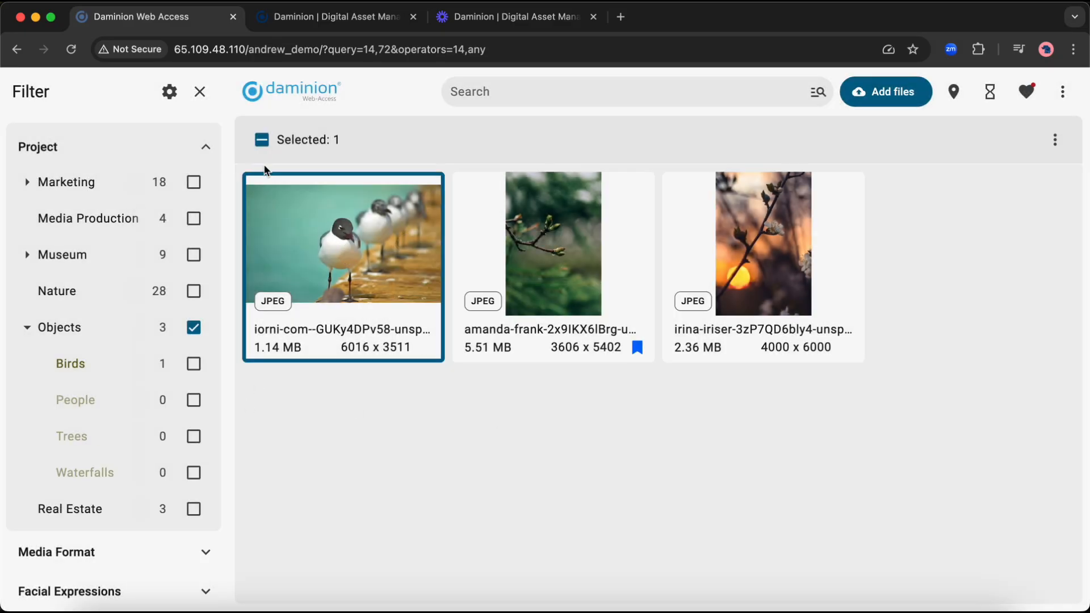
Assign the Waterfalls sub-tag to the two branch images without the seagull image, and clear the selection and the Objects filter.
left_click(262, 194)
left_click(472, 193)
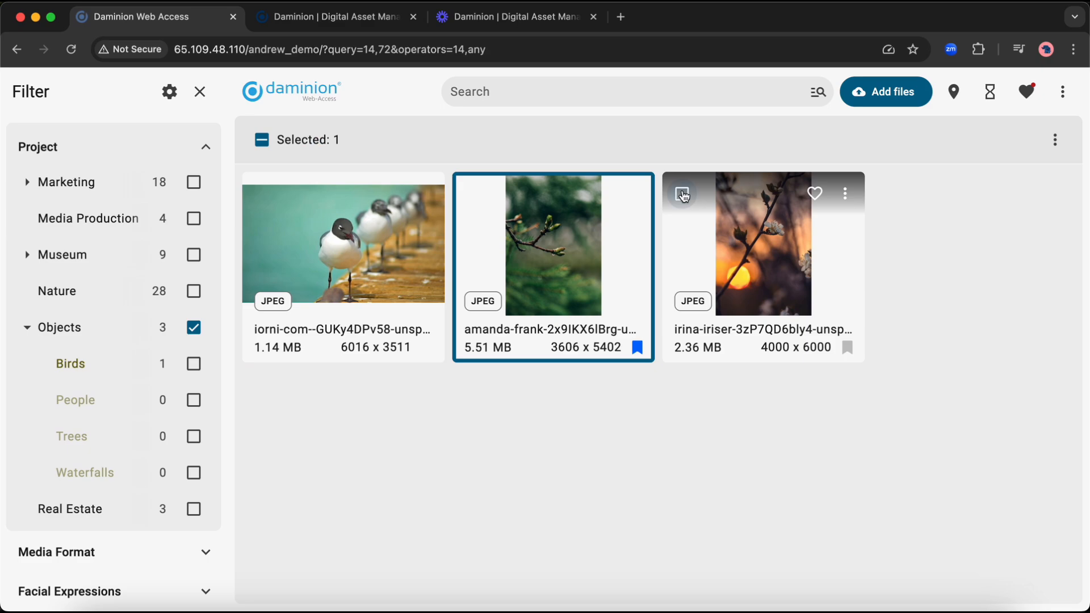
left_click(682, 194)
left_click_drag(719, 243, 194, 480)
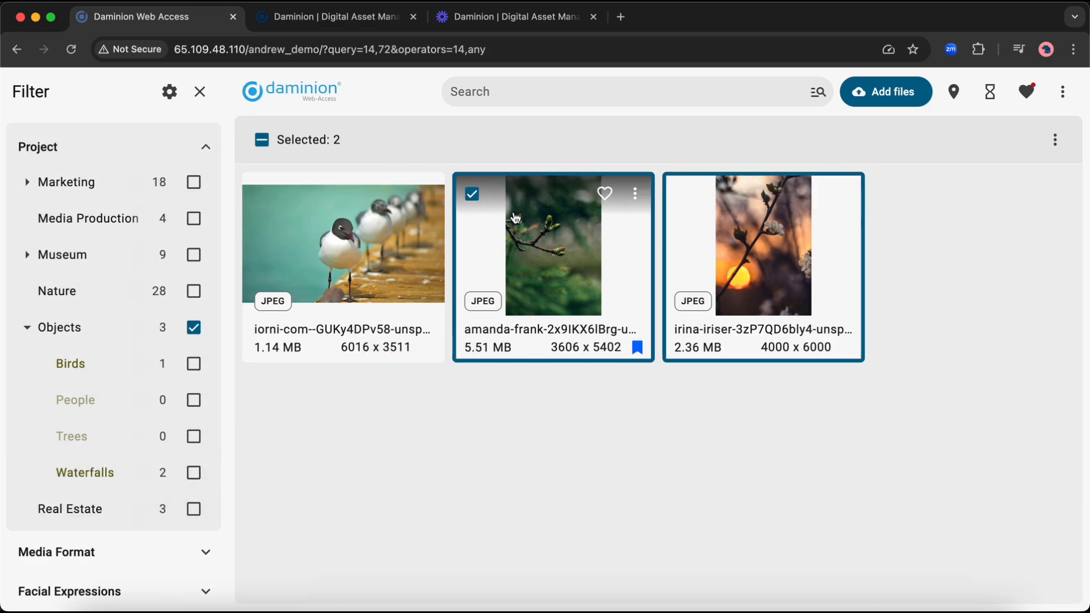
left_click(262, 140)
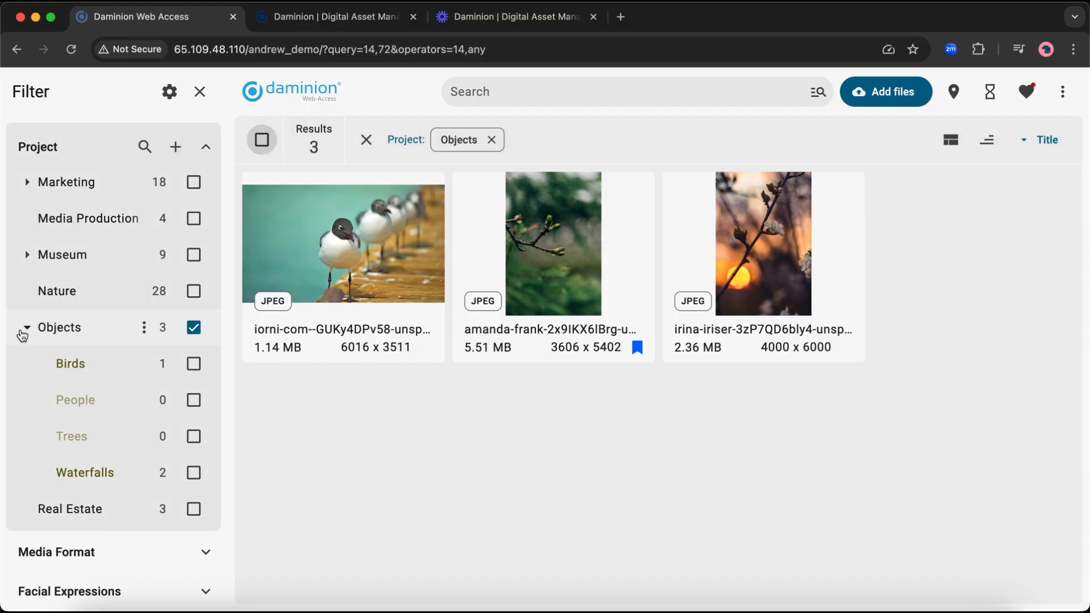
left_click(492, 139)
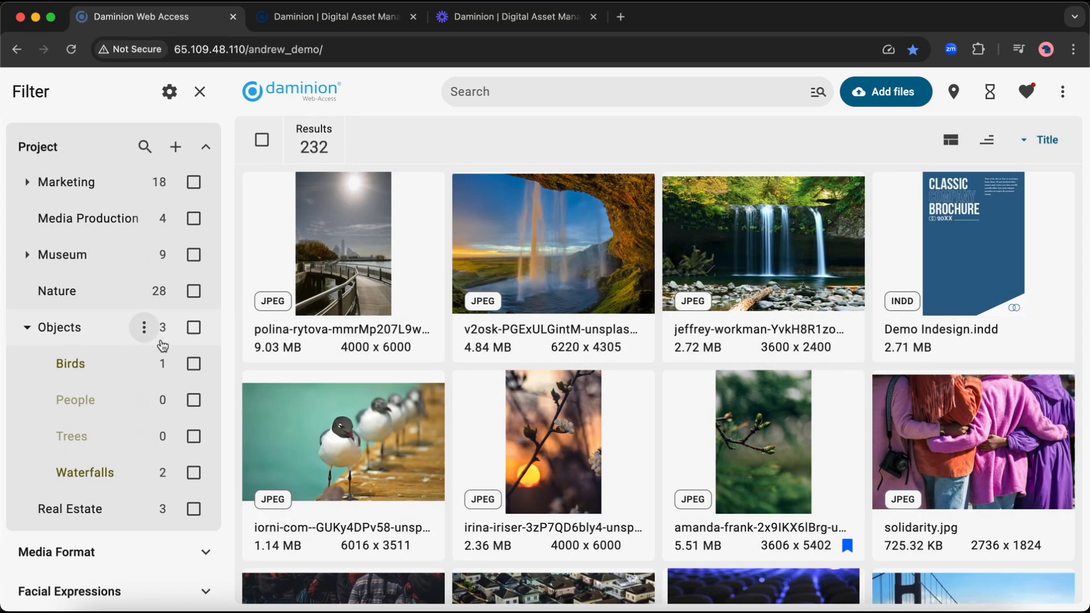
Filter the catalog by the Objects, Real Estate and Museum project tags, and collapse the Project filter group.
left_click(25, 329)
left_click(193, 327)
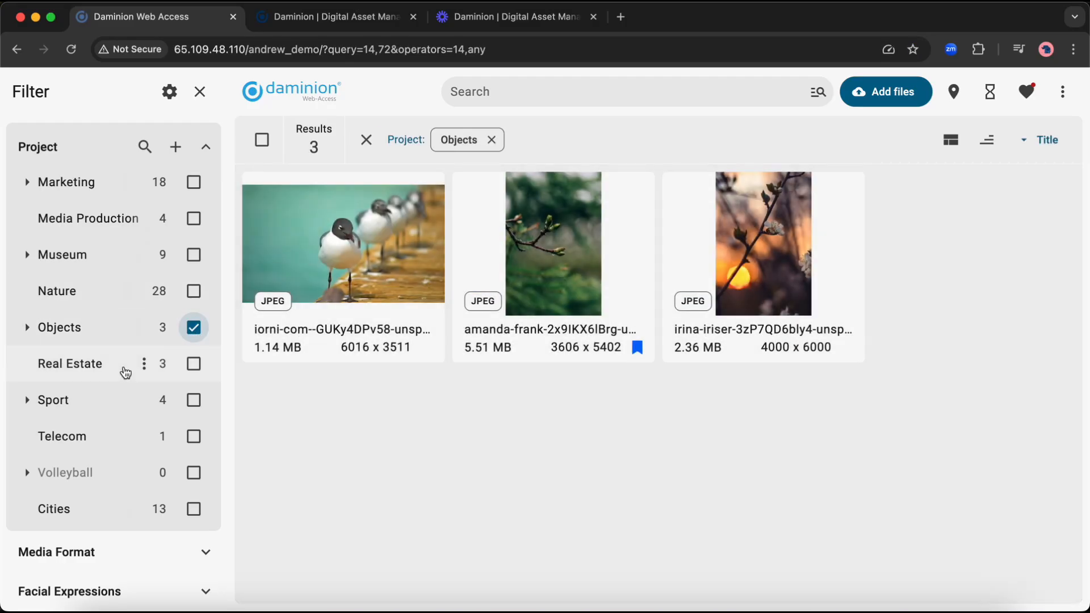
left_click(193, 363)
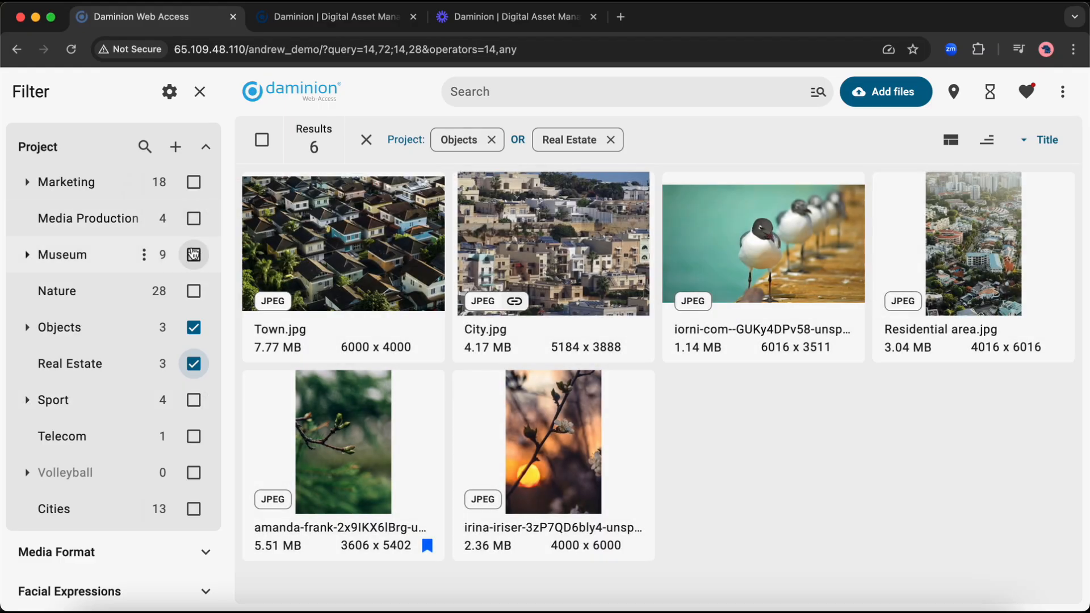
left_click(194, 255)
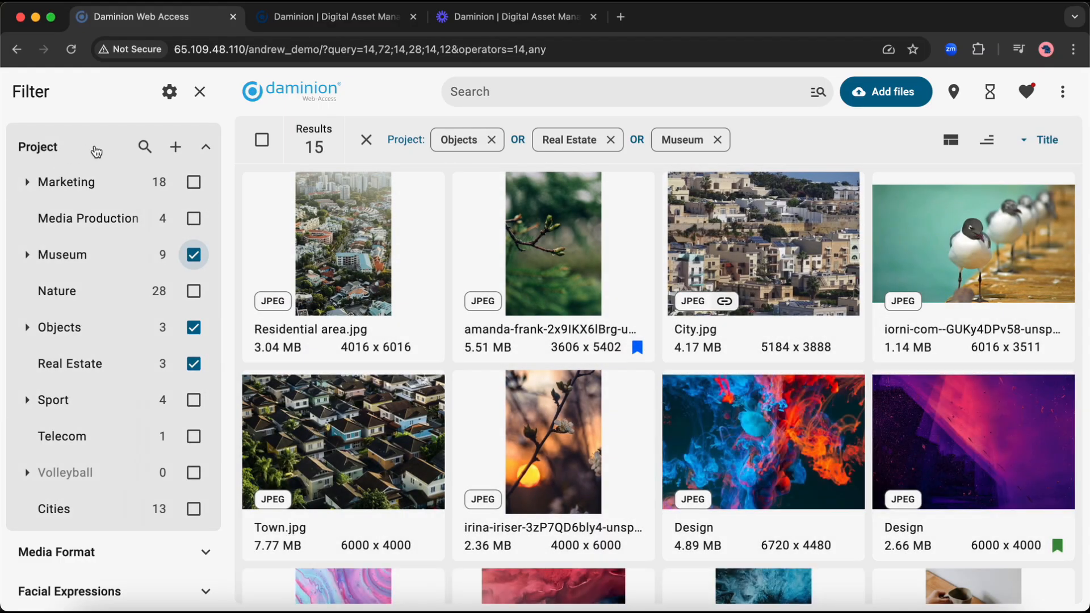
left_click(77, 152)
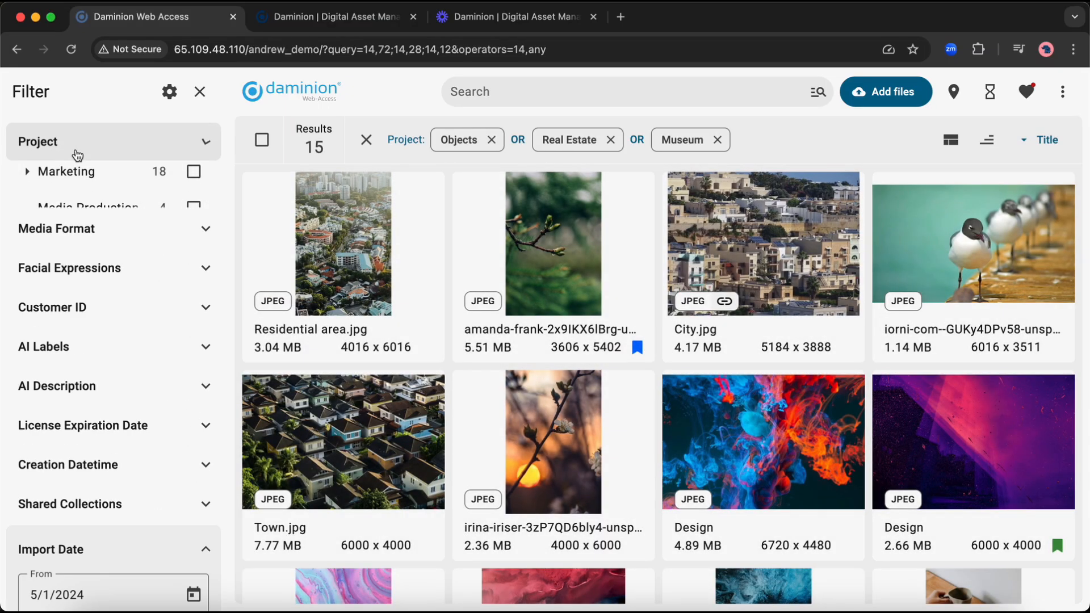
Narrow the results by import date from 5/1/2024 to 11/16/2024 and look through the matching files.
scroll(117, 453, "down", 3)
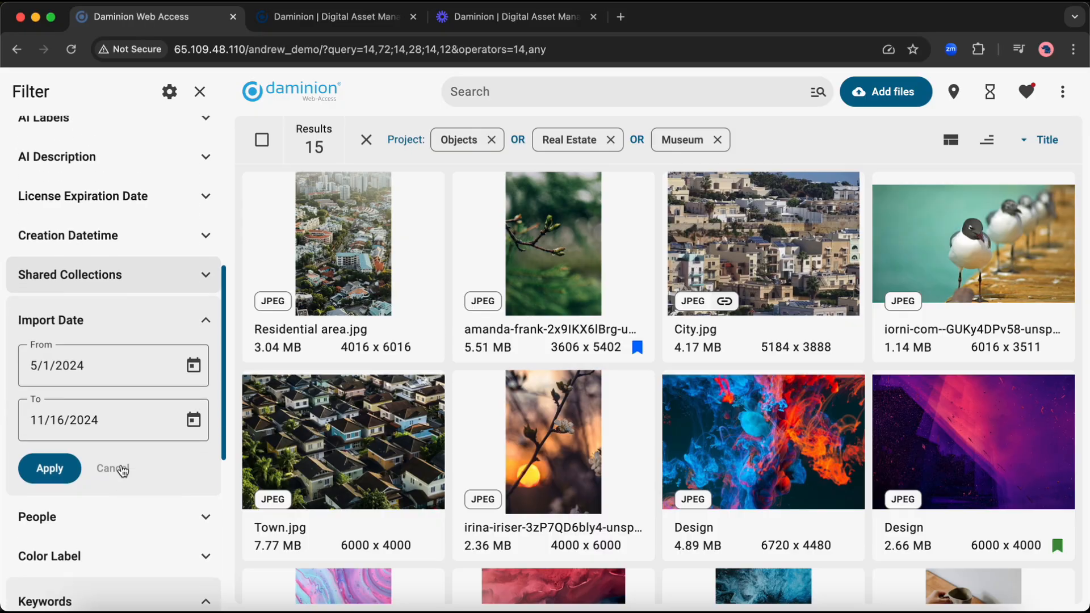
scroll(122, 470, "down", 1)
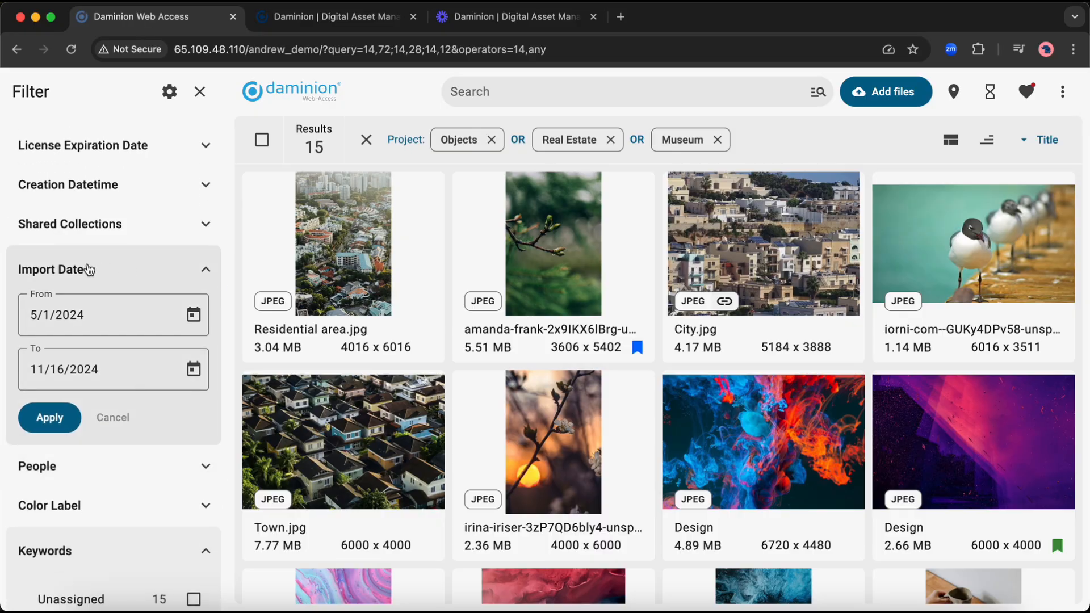
left_click(193, 315)
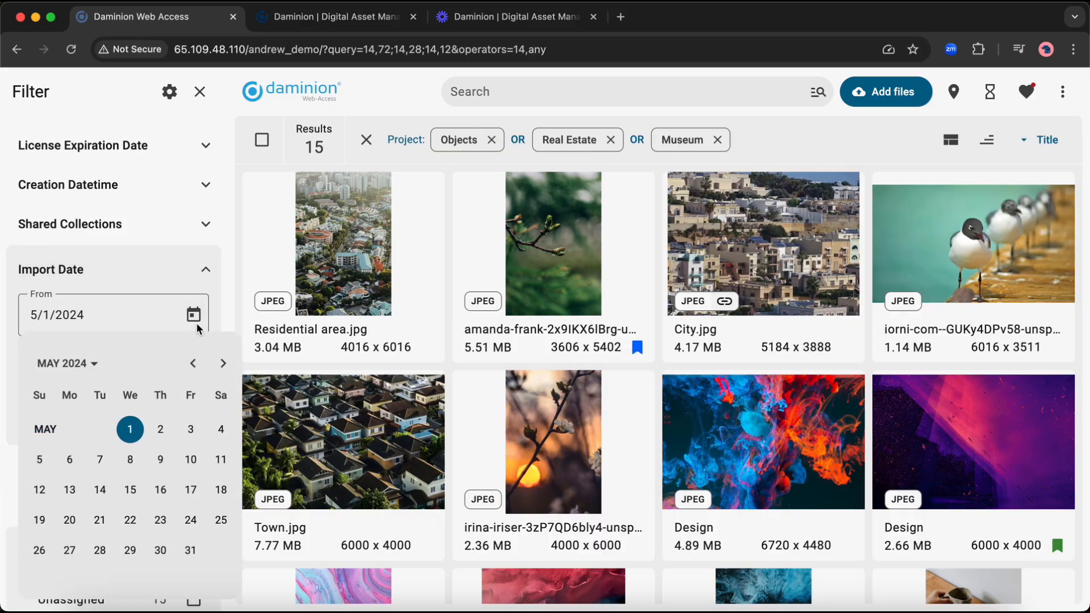
left_click(150, 332)
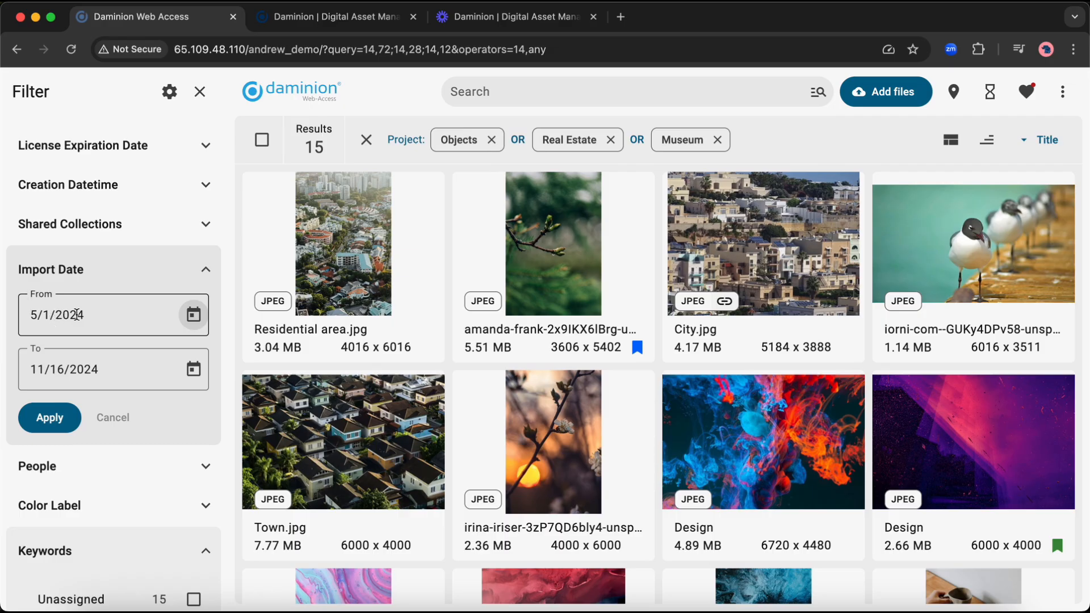
left_click(51, 420)
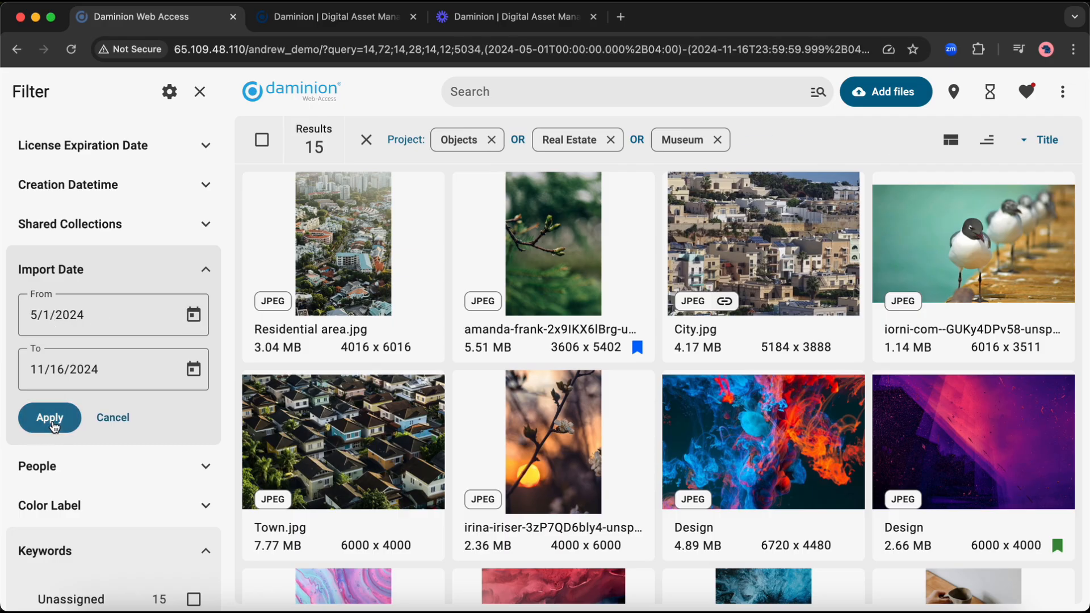
scroll(771, 418, "down", 3)
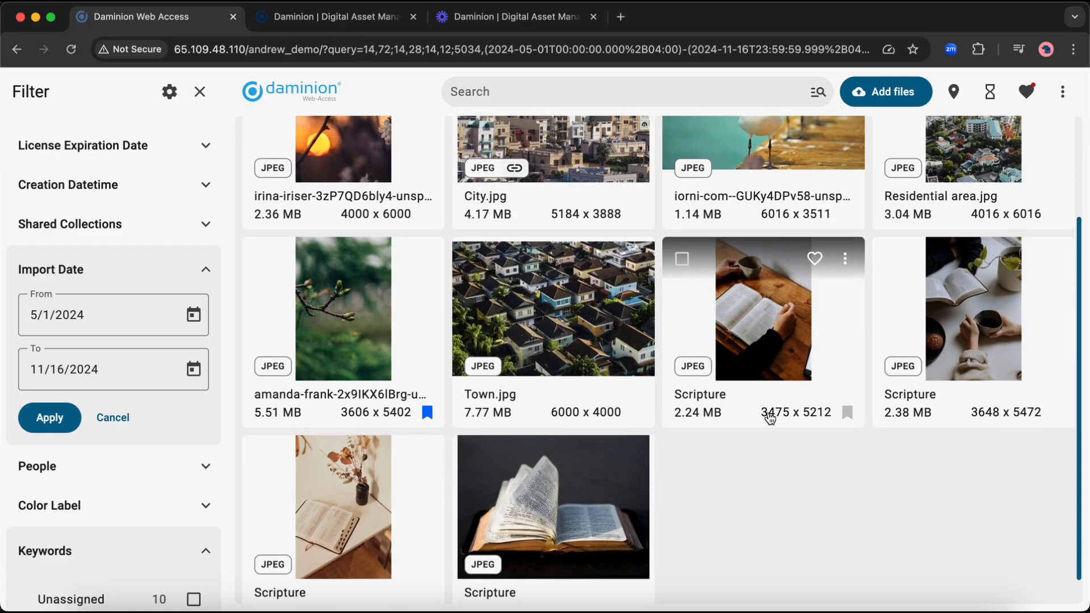
scroll(770, 415, "up", 3)
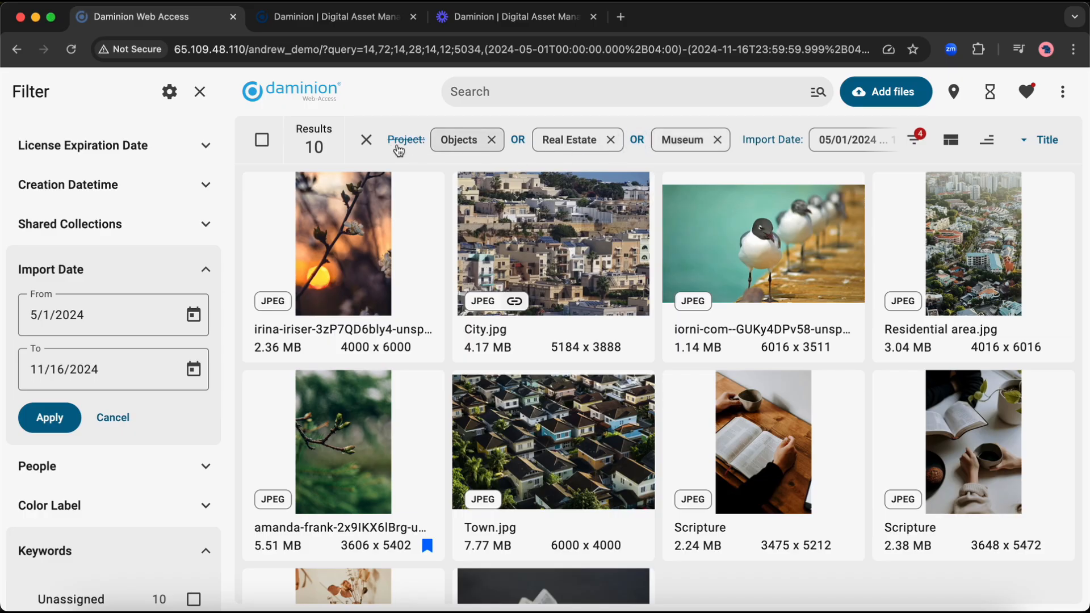
Clear all active filters and collapse the Import Date and Keywords filter groups.
left_click(358, 141)
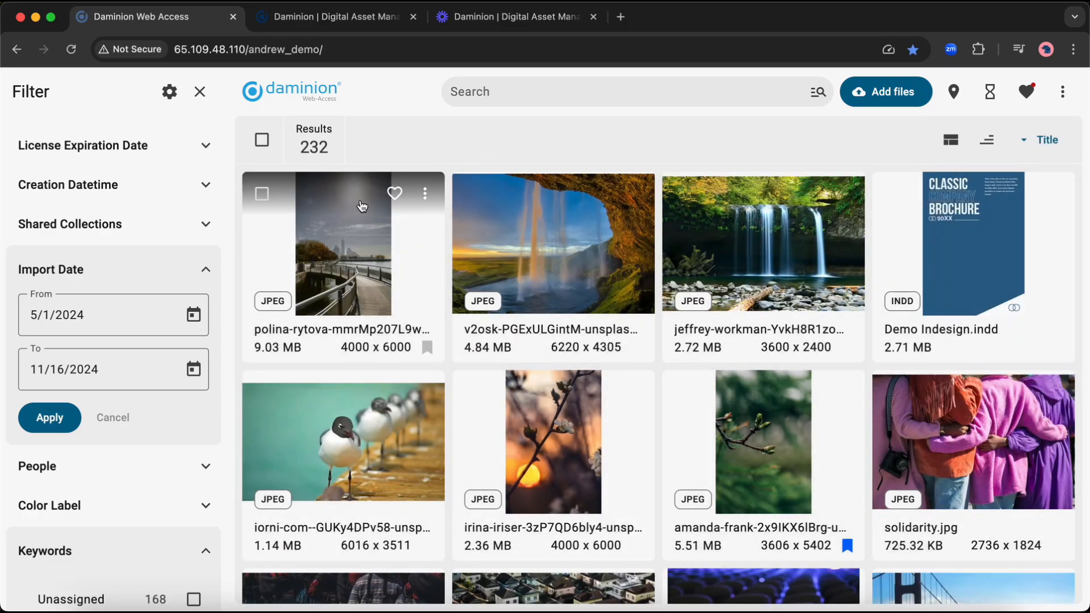
left_click(205, 269)
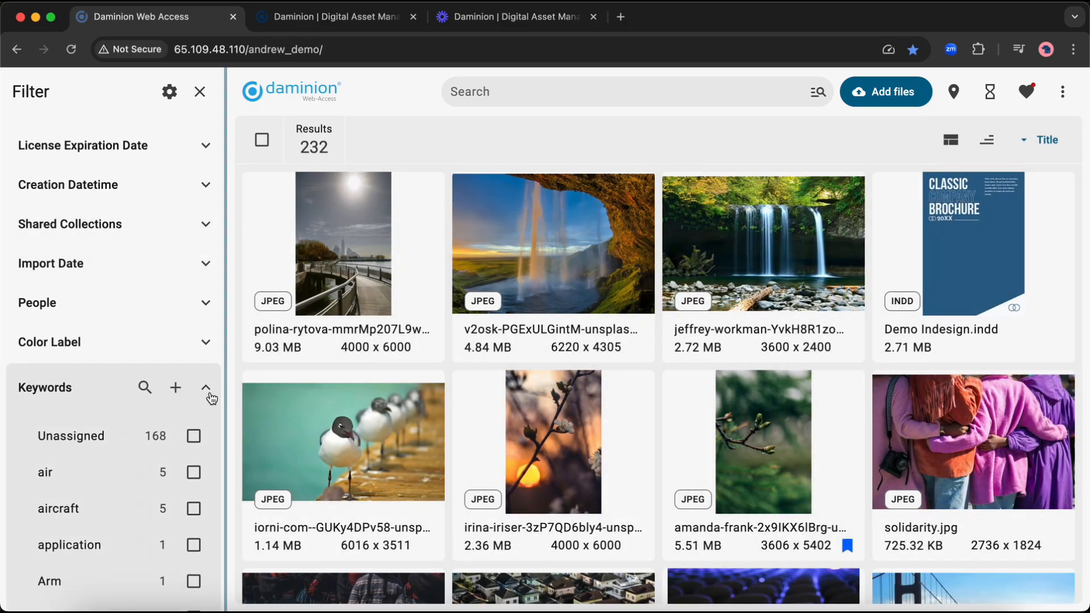
left_click(206, 390)
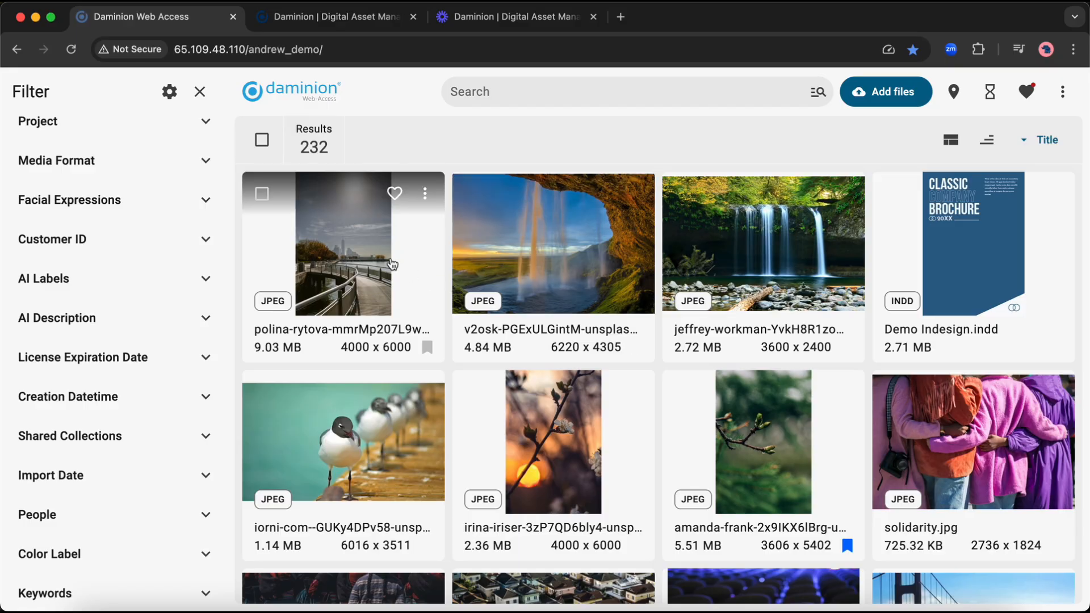
Open the first catalog image, the sunlit waterfront walkway, and check its linked files and tags.
left_click(374, 255)
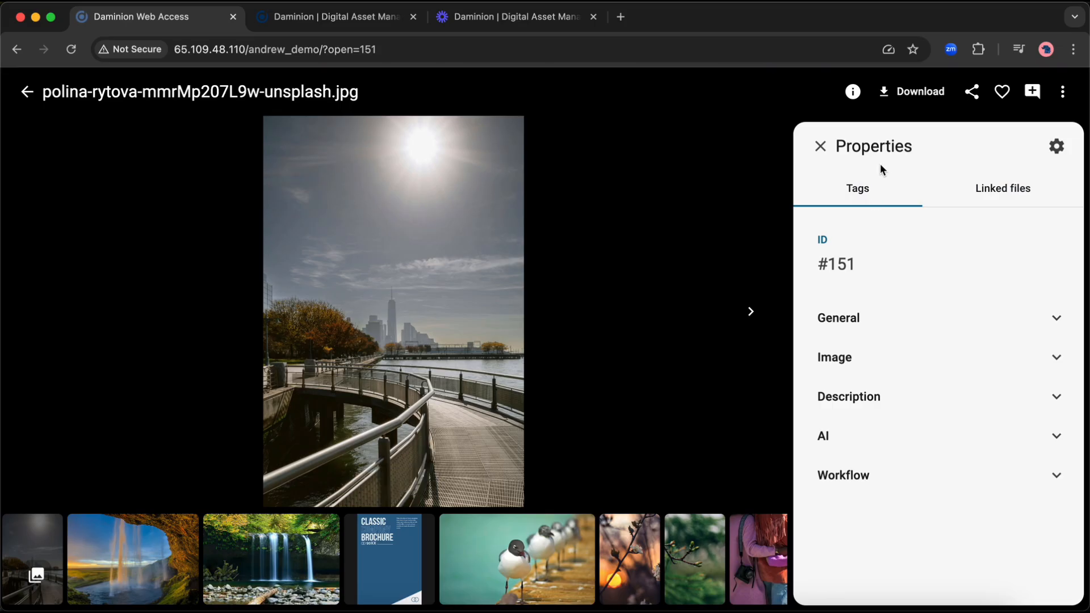
left_click(994, 195)
left_click(863, 191)
Examine the property group settings and the available properties for a new group, and leave without saving.
left_click(1055, 147)
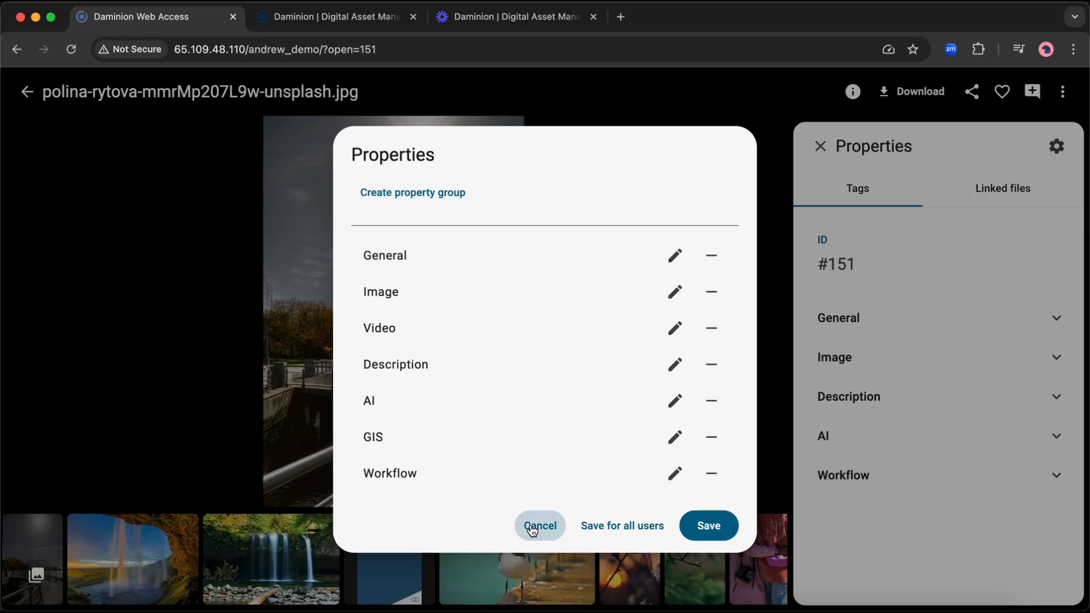
left_click(418, 193)
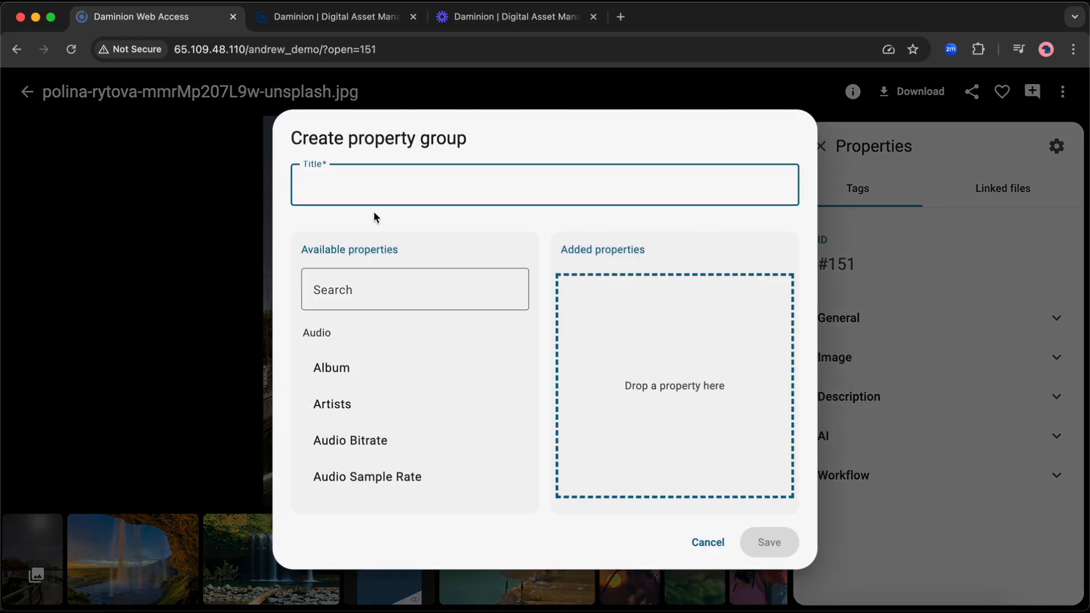
left_click(377, 287)
scroll(407, 344, "down", 2)
scroll(407, 344, "up", 2)
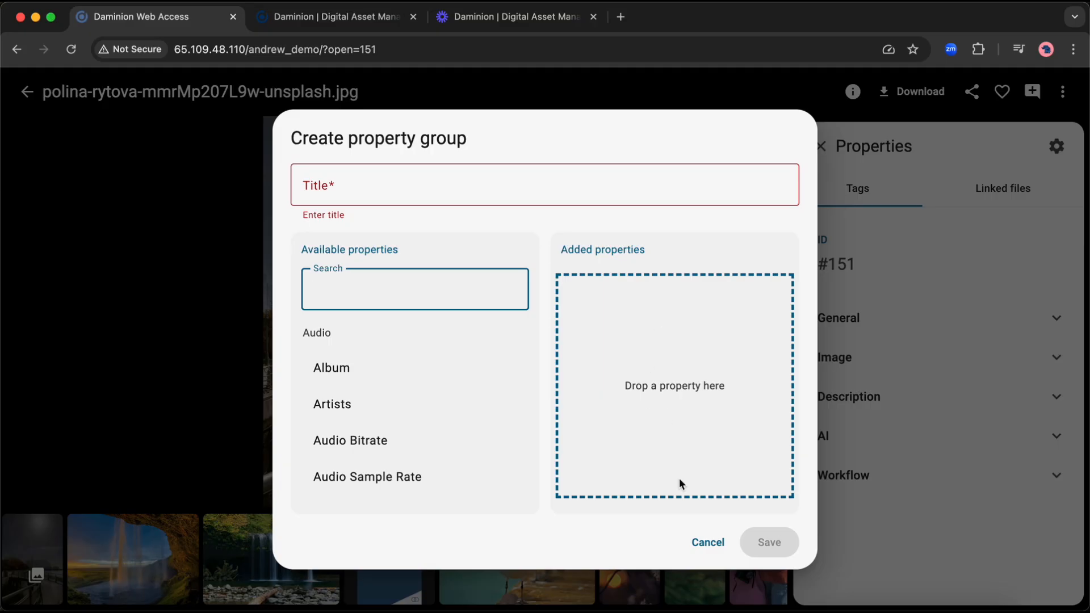
left_click(708, 541)
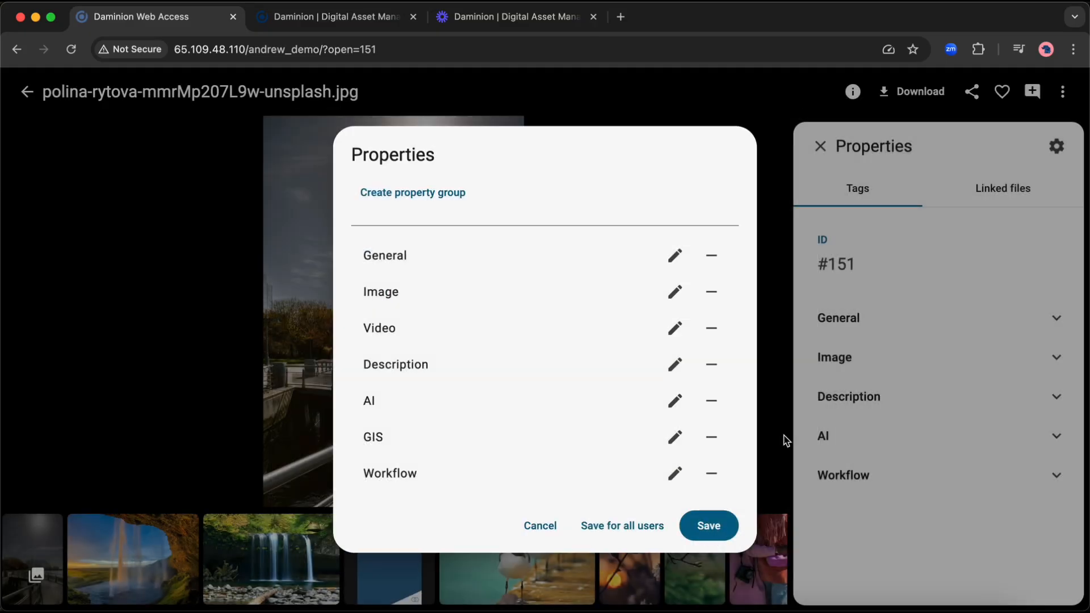
left_click(553, 529)
Review the walkway photo's Image and General property groups and return to the catalog.
left_click(1002, 373)
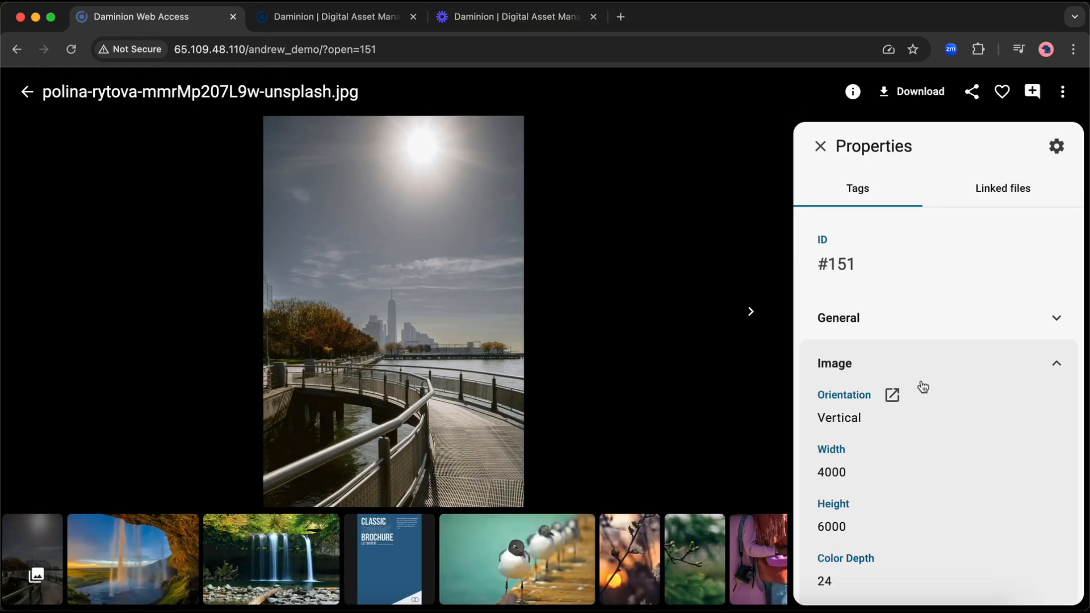
scroll(926, 373, "down", 5)
scroll(942, 332, "up", 2)
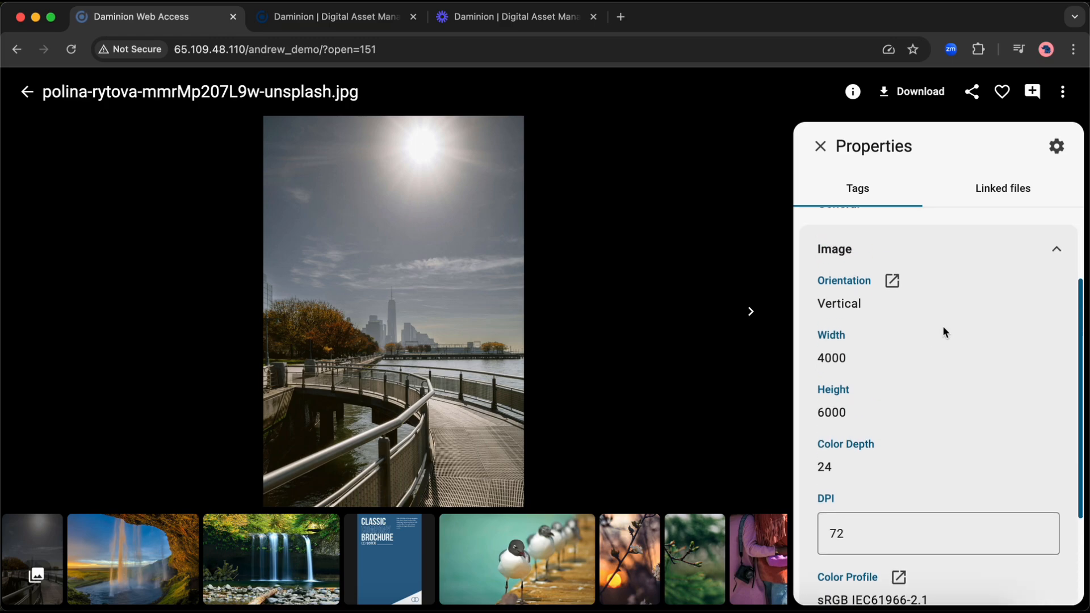
left_click(947, 247)
left_click(931, 309)
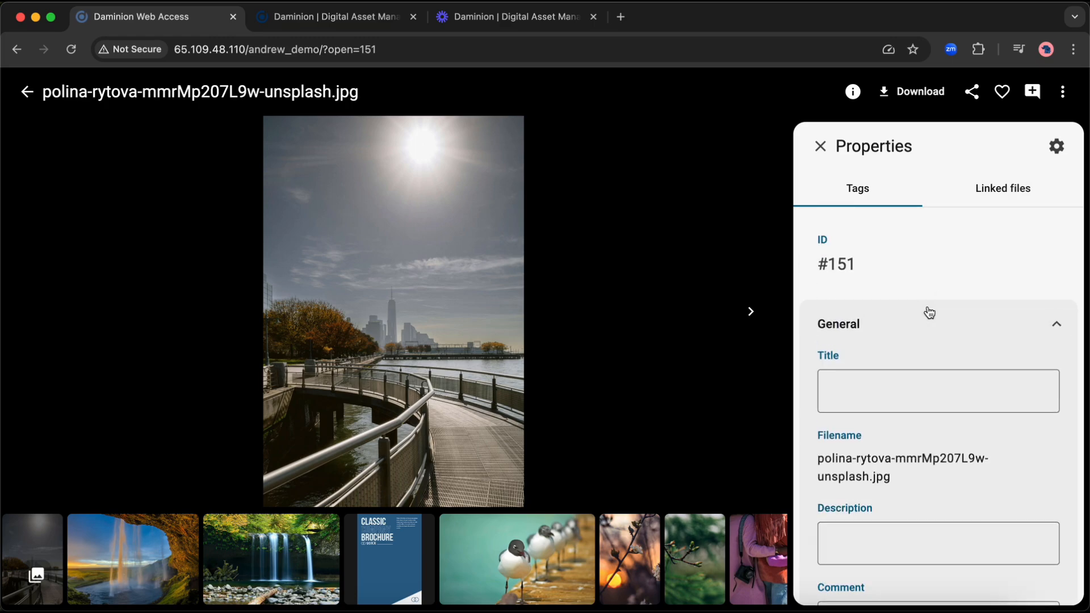
left_click(927, 312)
left_click(26, 91)
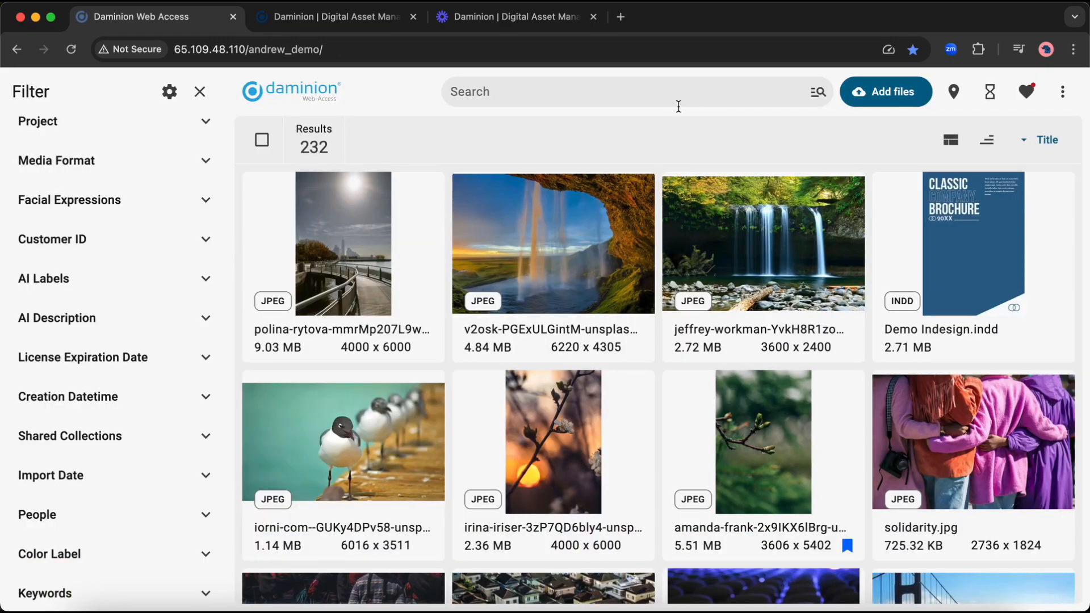
Search for "bridge" with the search scope set to Everywhere.
scroll(86, 218, "up", 5)
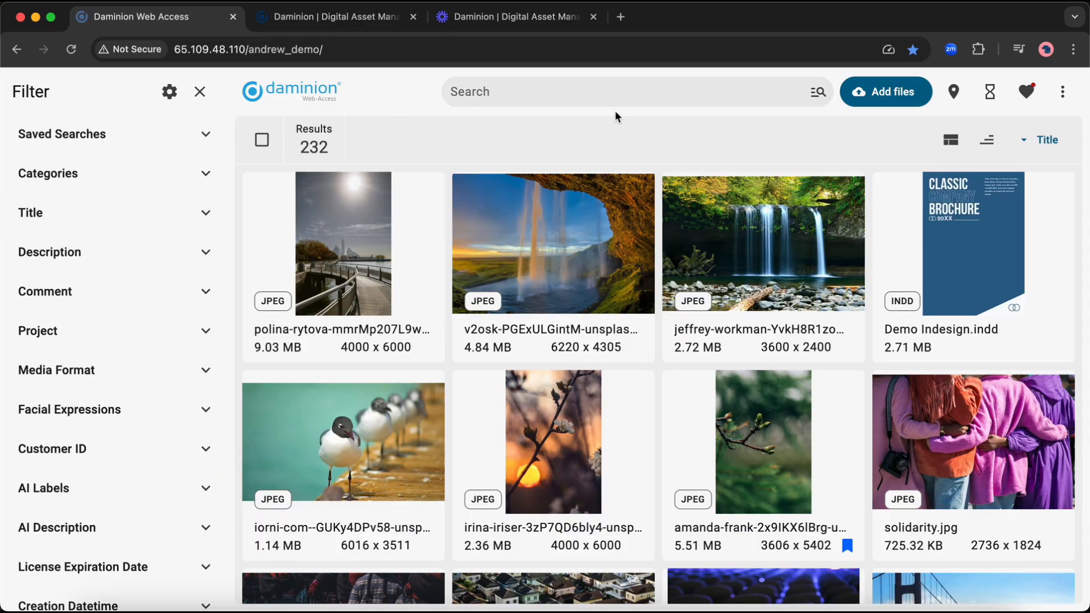
left_click(543, 100)
type("bridge")
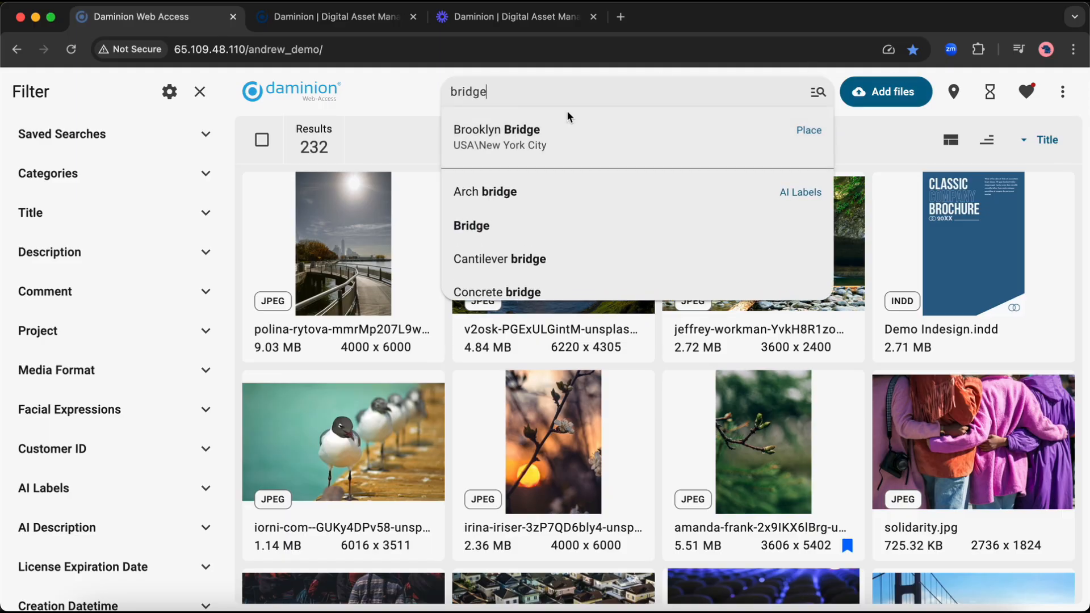
left_click(818, 90)
mouse_move(834, 258)
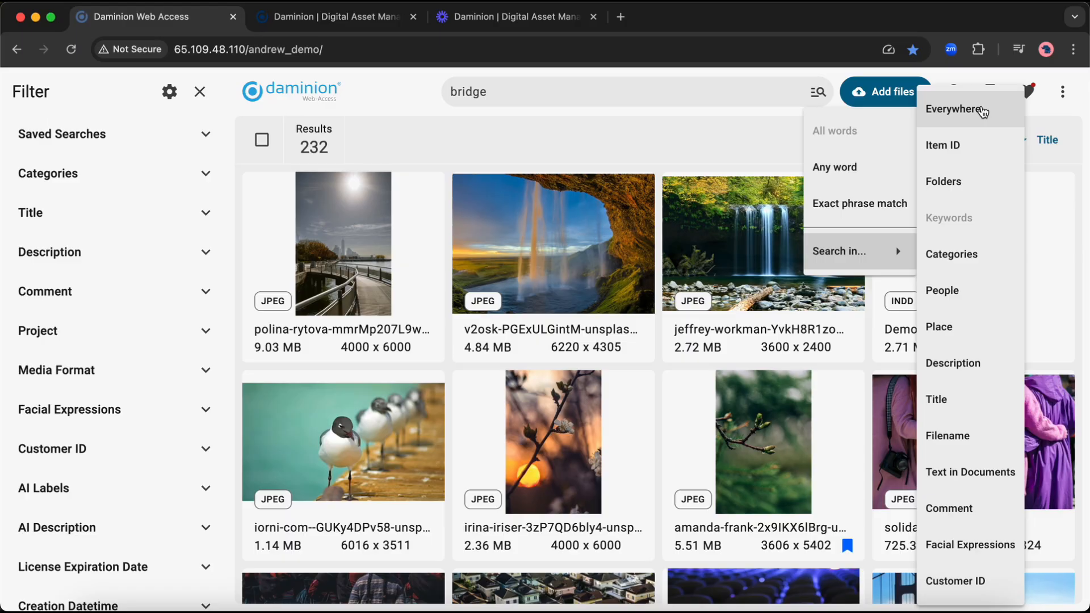
left_click(983, 113)
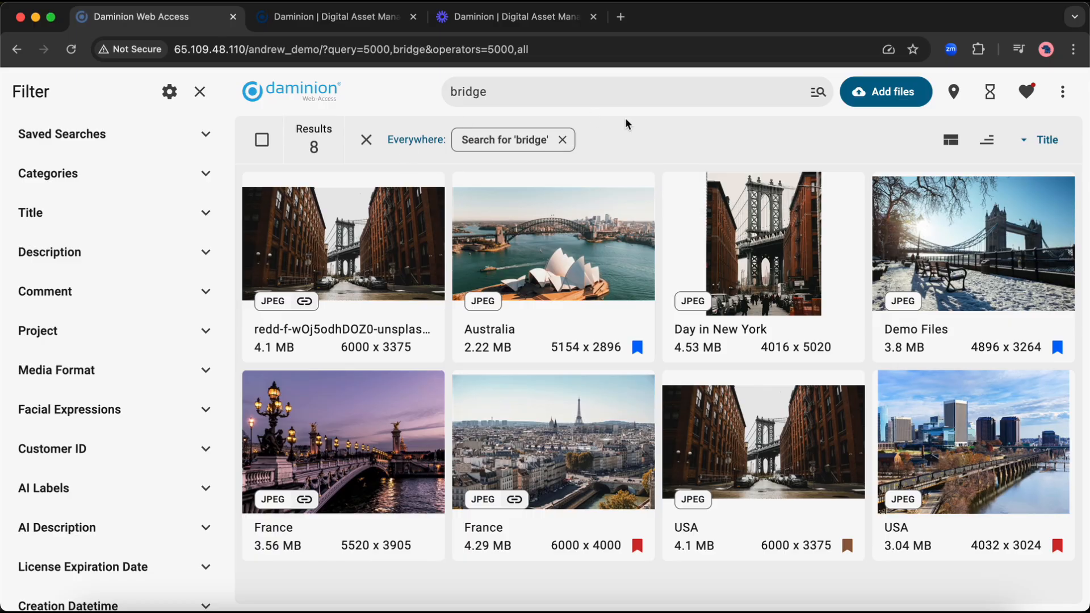
Extend the search phrase to "bridge water" and run the search.
left_click(542, 102)
type("water")
key("Return")
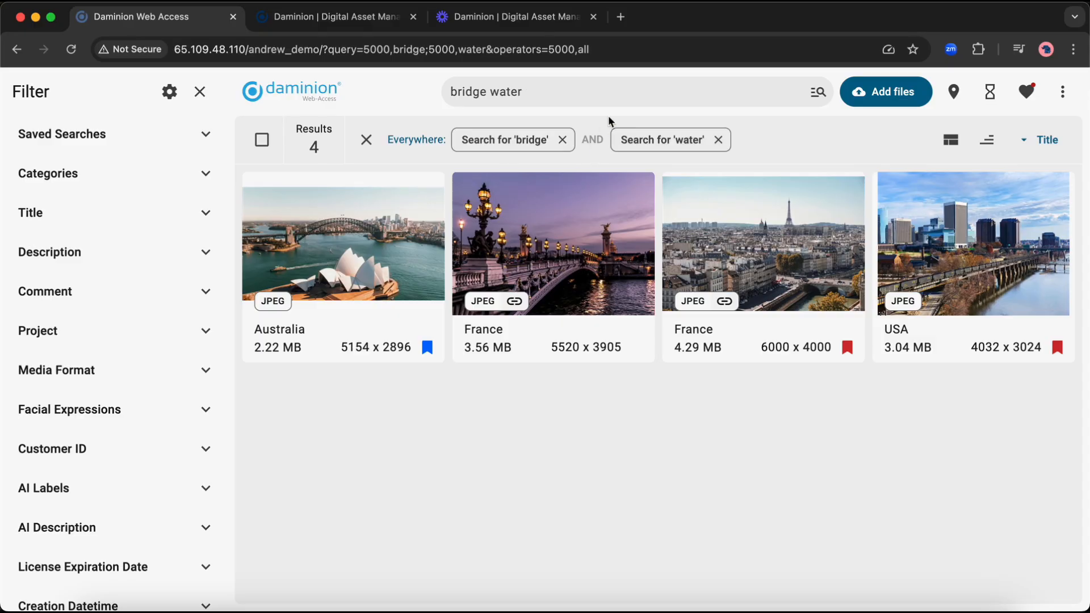
Restrict the "bridge water" search to Keywords and switch the operator between the two terms to OR.
left_click(819, 93)
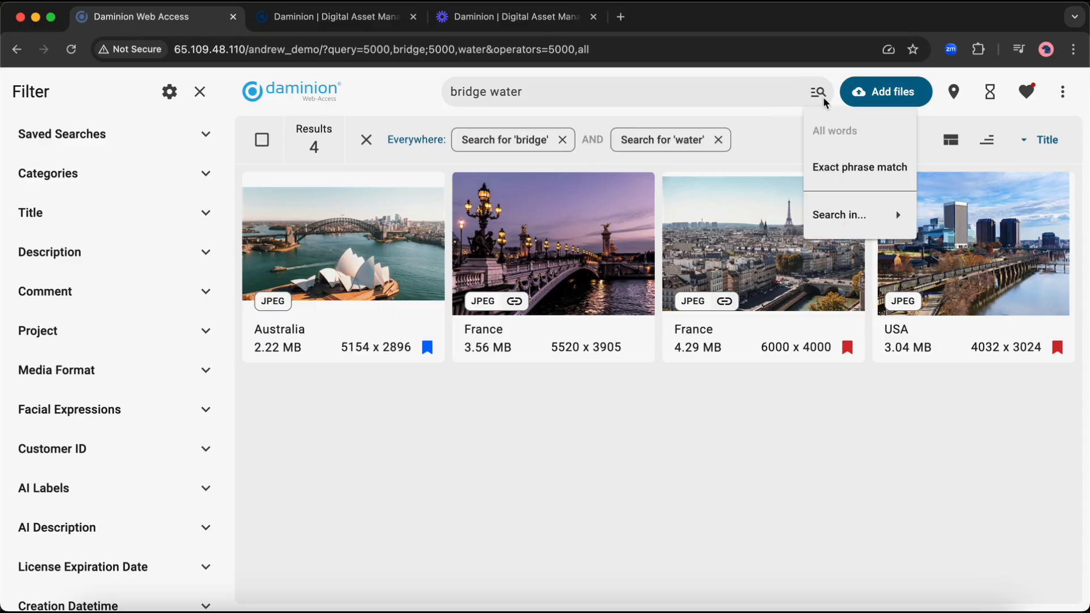
mouse_move(836, 222)
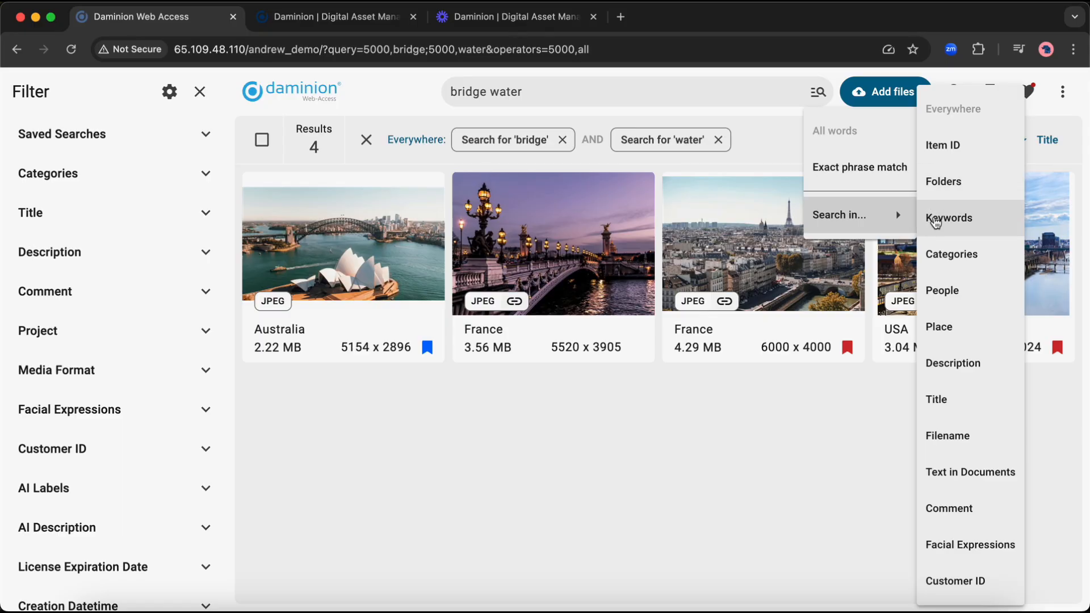
left_click(935, 221)
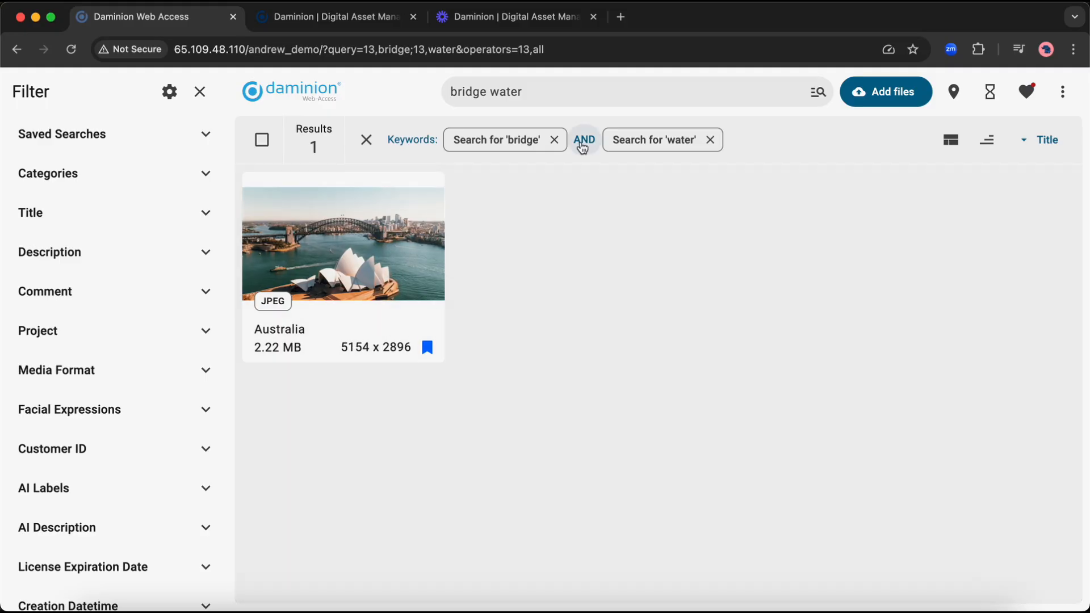
left_click(583, 141)
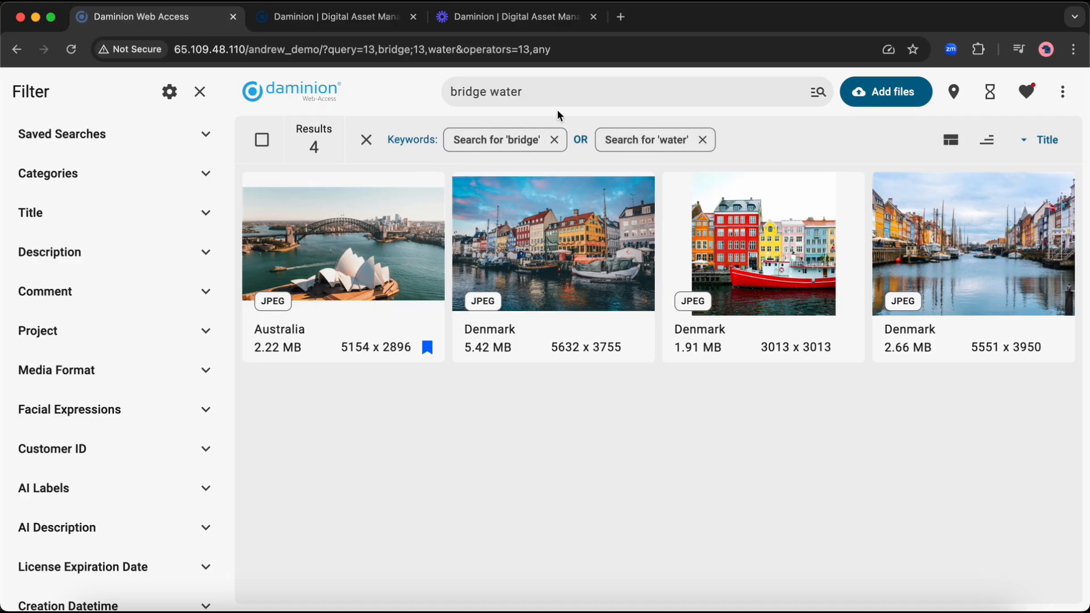
Check the word matching options for the search and remove the 'bridge' term from the active keyword criteria.
left_click(820, 93)
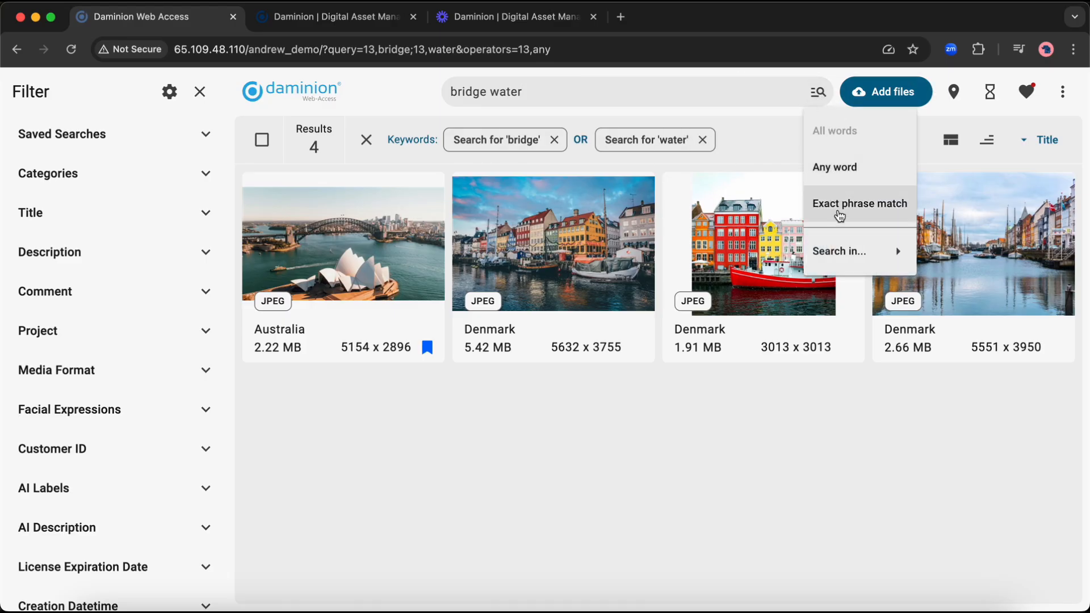
left_click(744, 131)
left_click(557, 91)
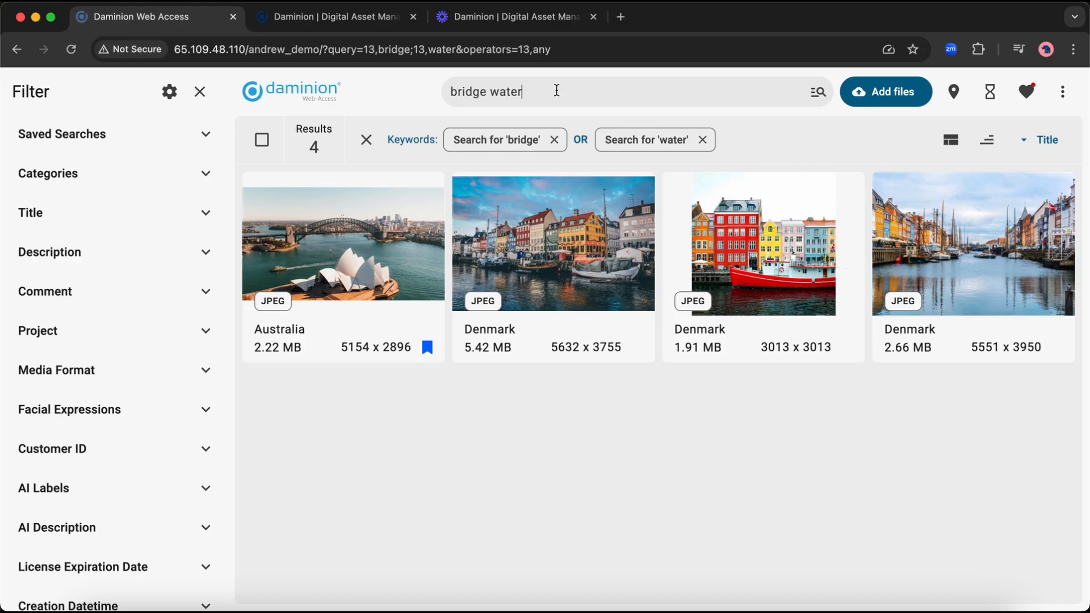
triple_click(557, 91)
left_click(555, 140)
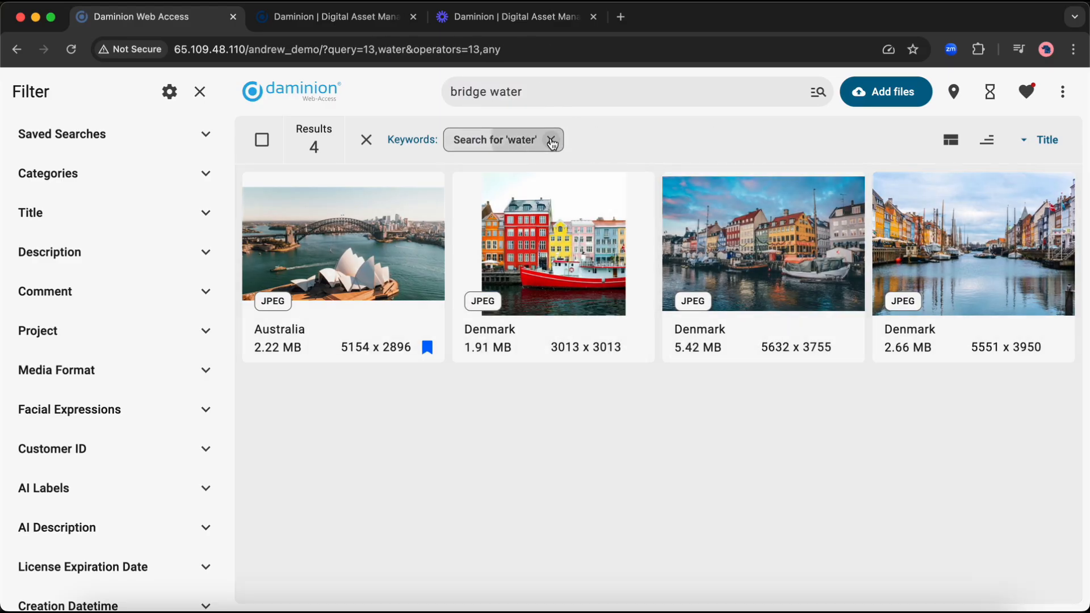
Remove the remaining 'water' term from the active keyword criteria to clear the search.
left_click(551, 139)
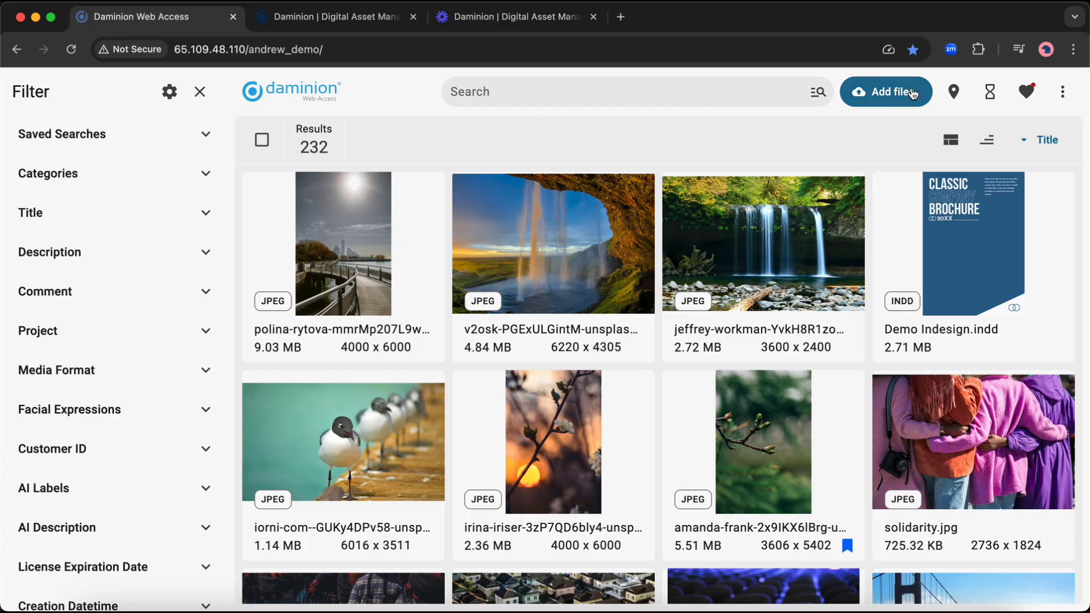
Open the map view, examine the asset location markers around New York at different scales, and close the map.
left_click(962, 99)
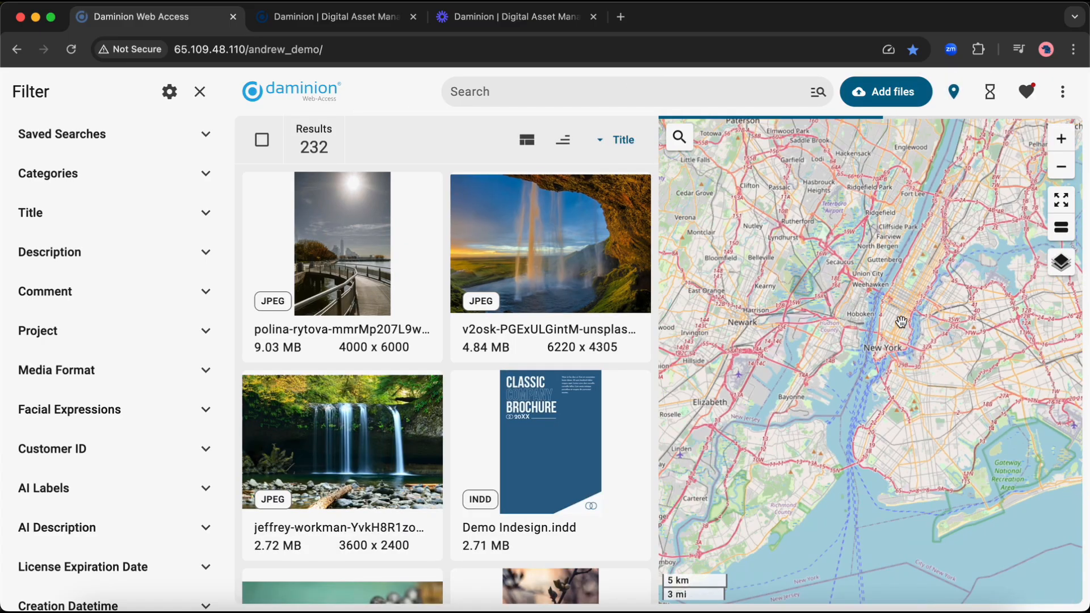
left_click(903, 326)
scroll(902, 326, "down", 3)
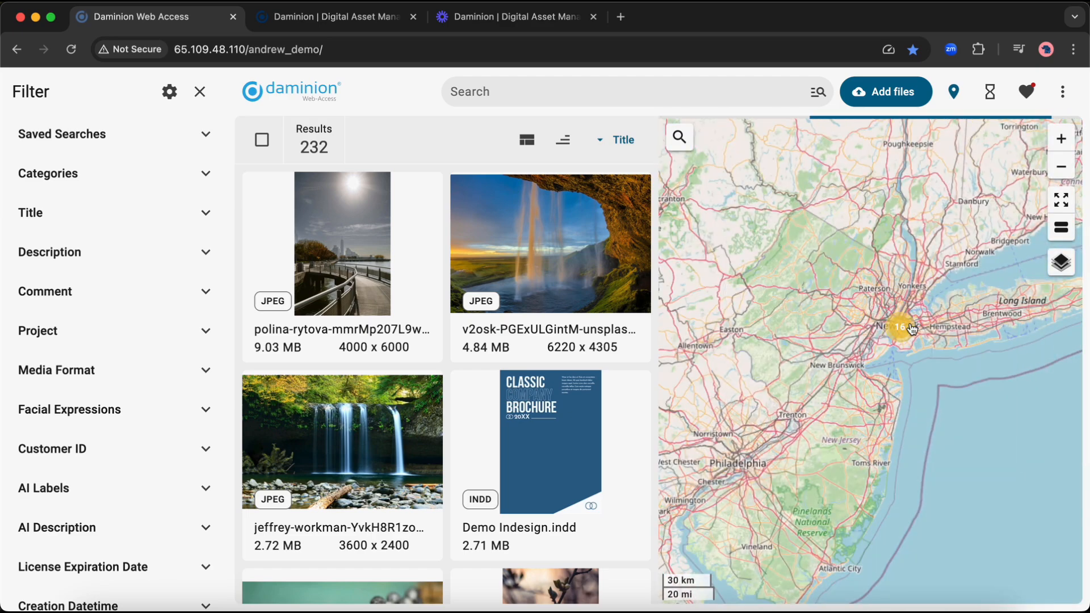
left_click(902, 335)
left_click(916, 236)
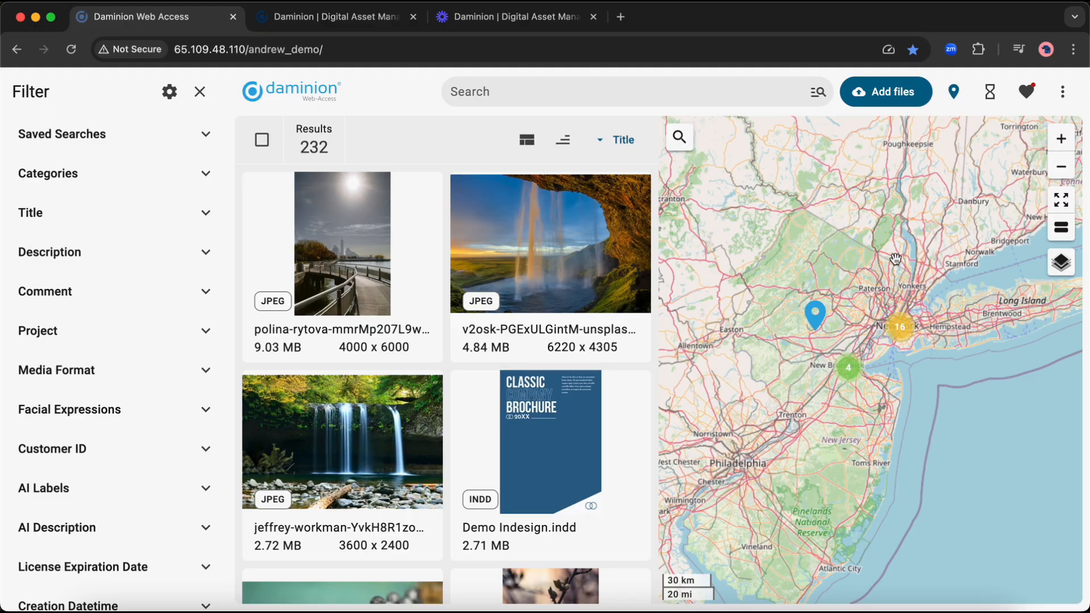
left_click(896, 317)
scroll(896, 314, "up", 2)
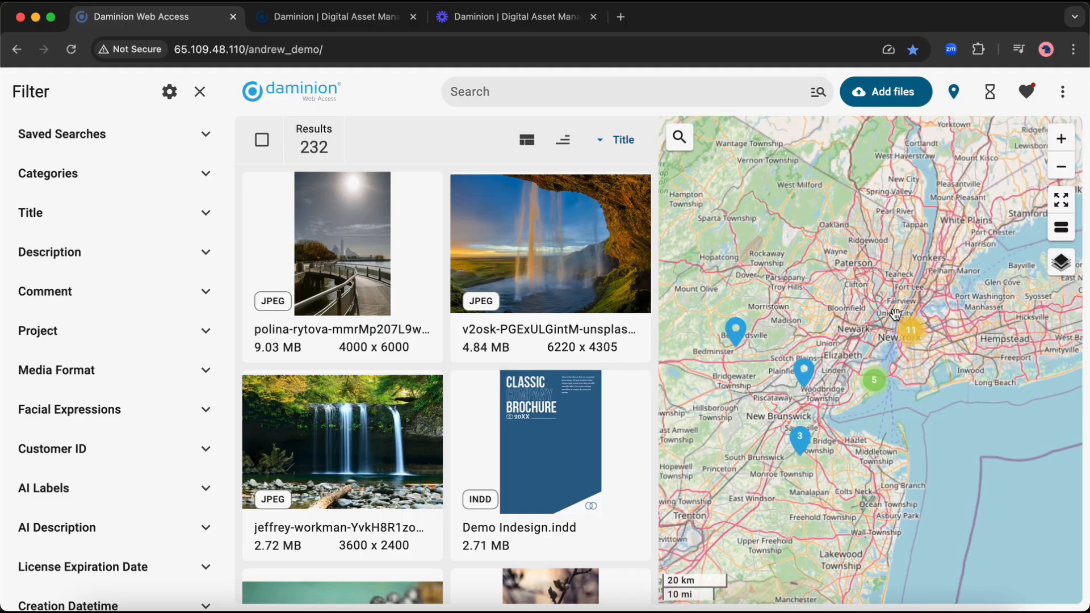
left_click(962, 107)
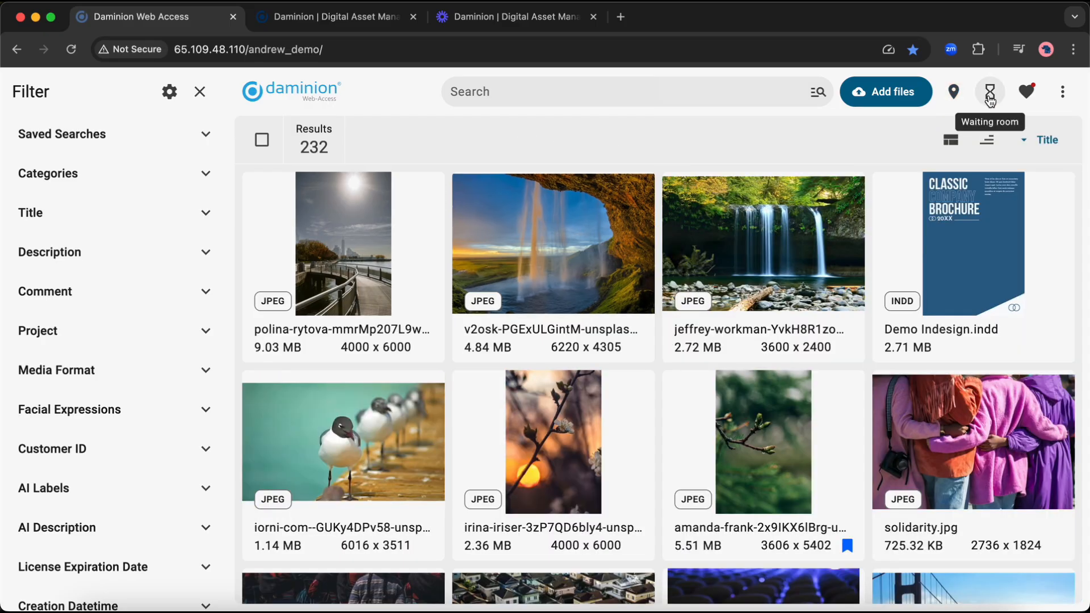
Check which actions the Waiting room offers and close its list of options.
left_click(990, 100)
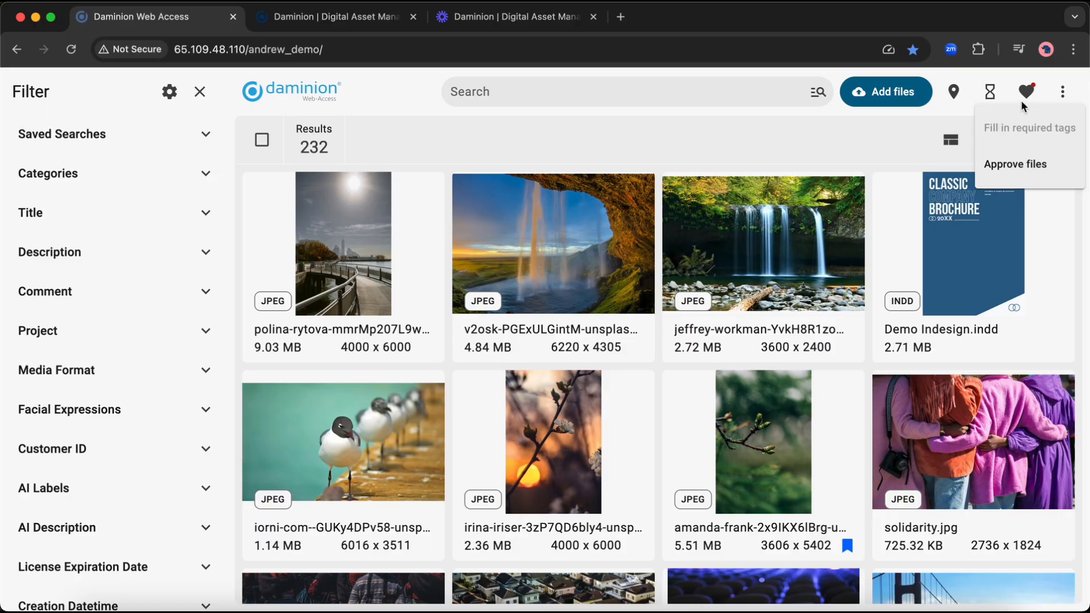
left_click(998, 90)
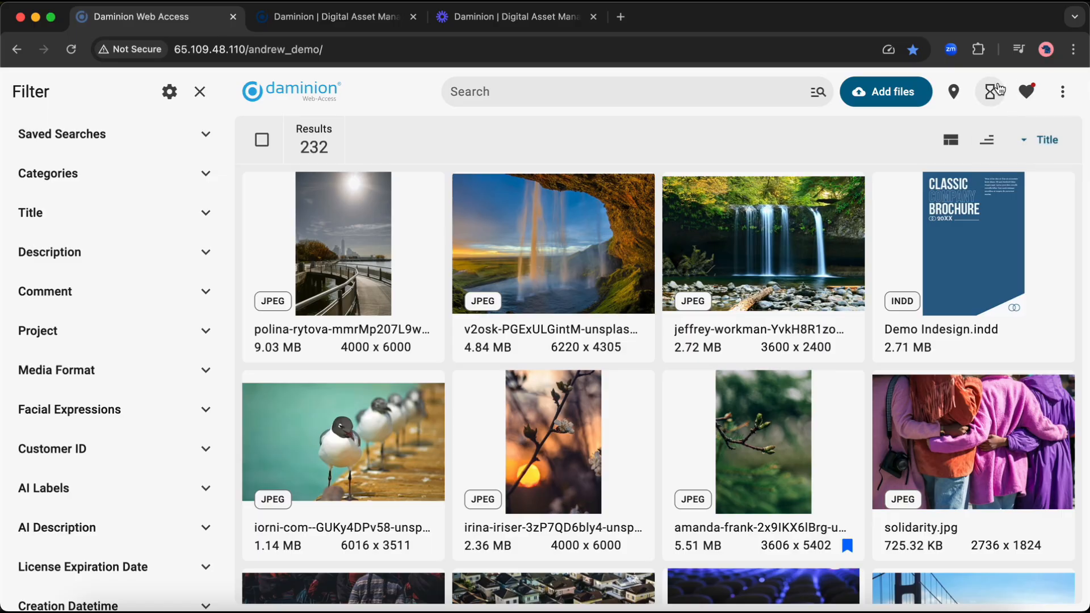
Show only the assets in the Favorites list, check the favorite marker on Demo Indesign.indd, and clear the list filter.
left_click(1036, 86)
left_click(993, 134)
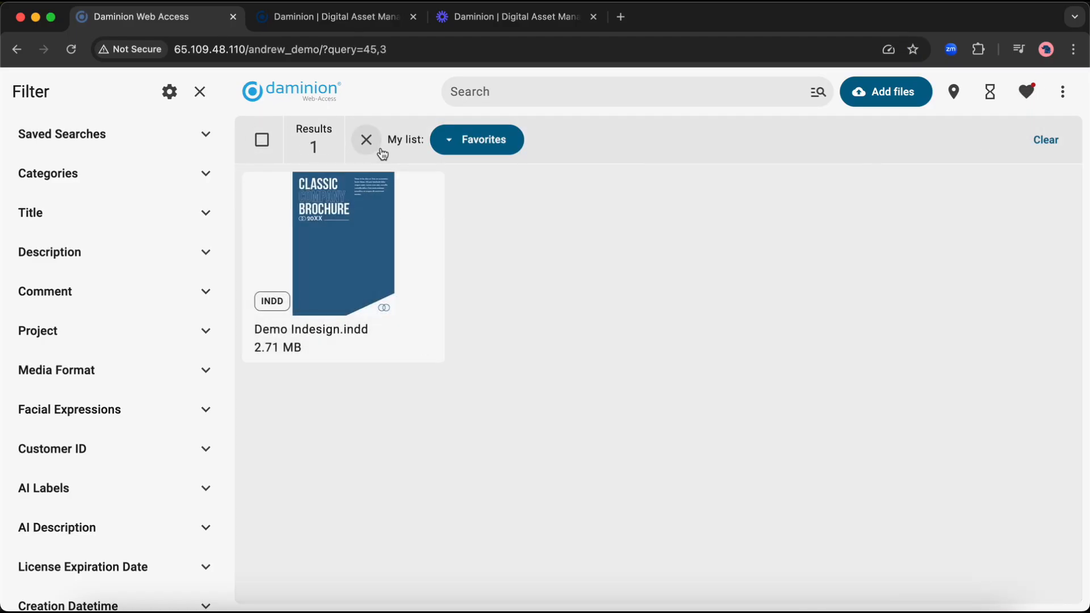
mouse_move(393, 197)
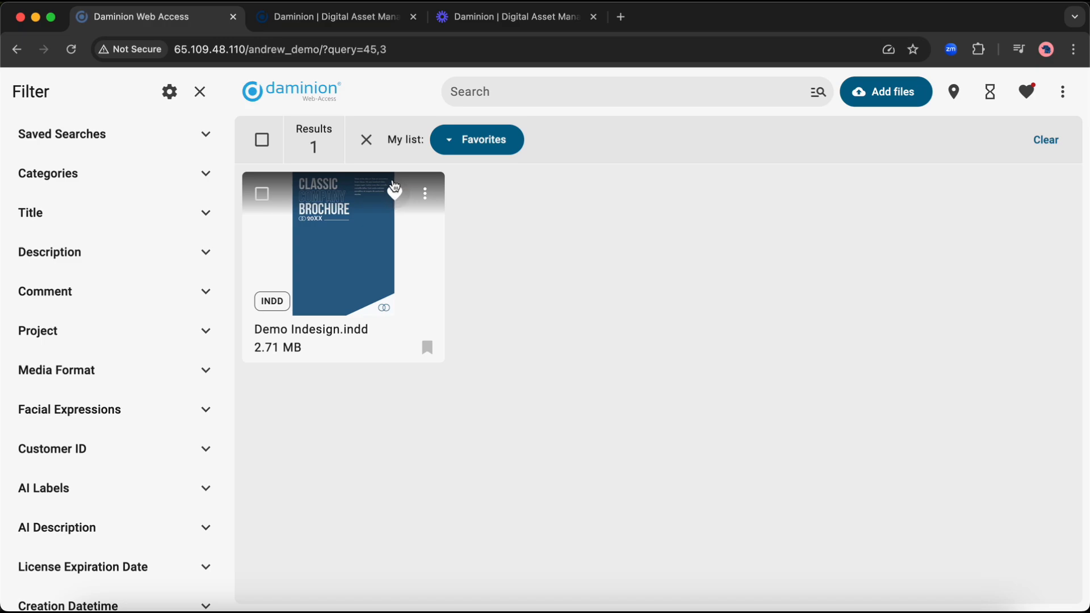
left_click(366, 152)
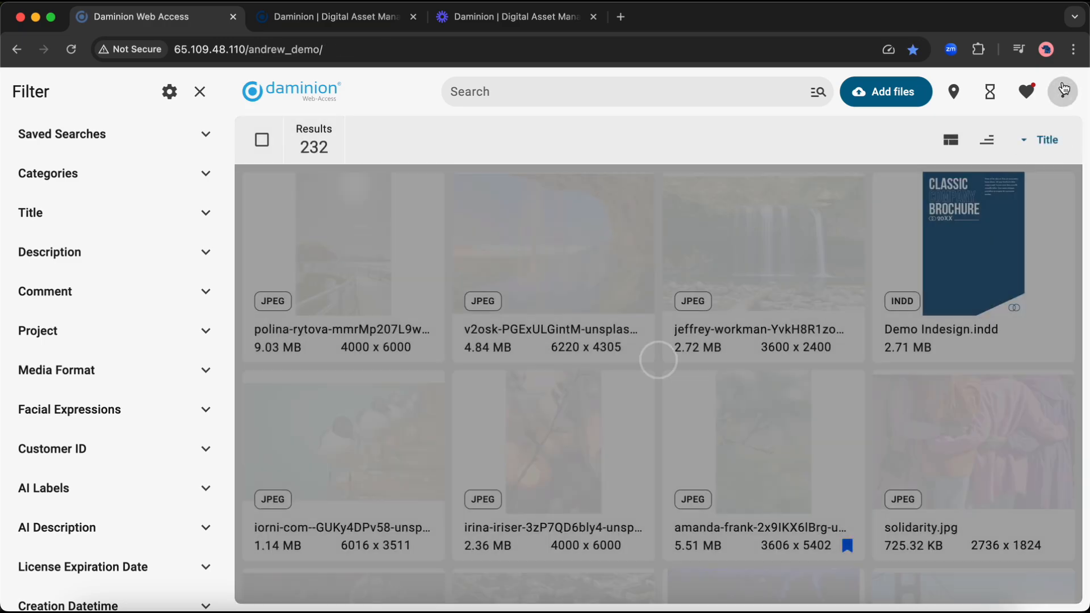
Open the application Settings, review the User interface page and the available settings categories, and close Settings.
left_click(1062, 91)
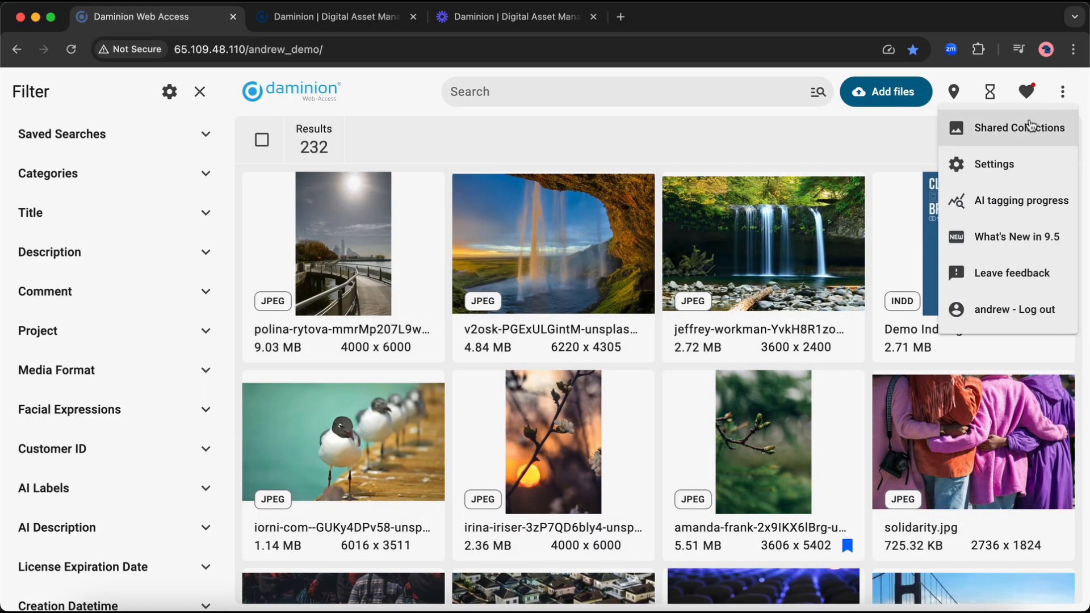
left_click(1000, 164)
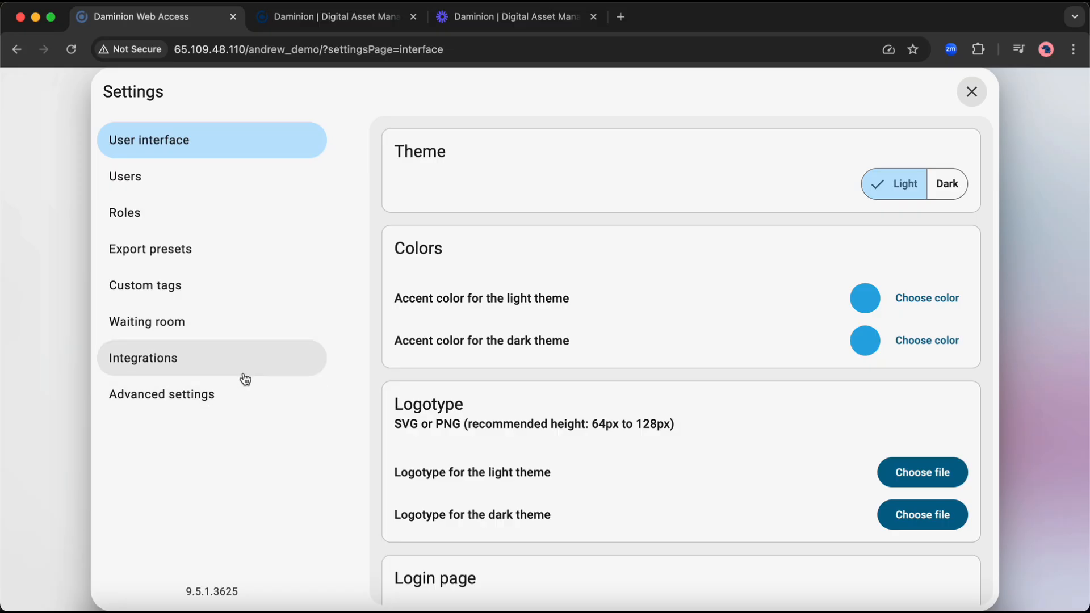
left_click(970, 92)
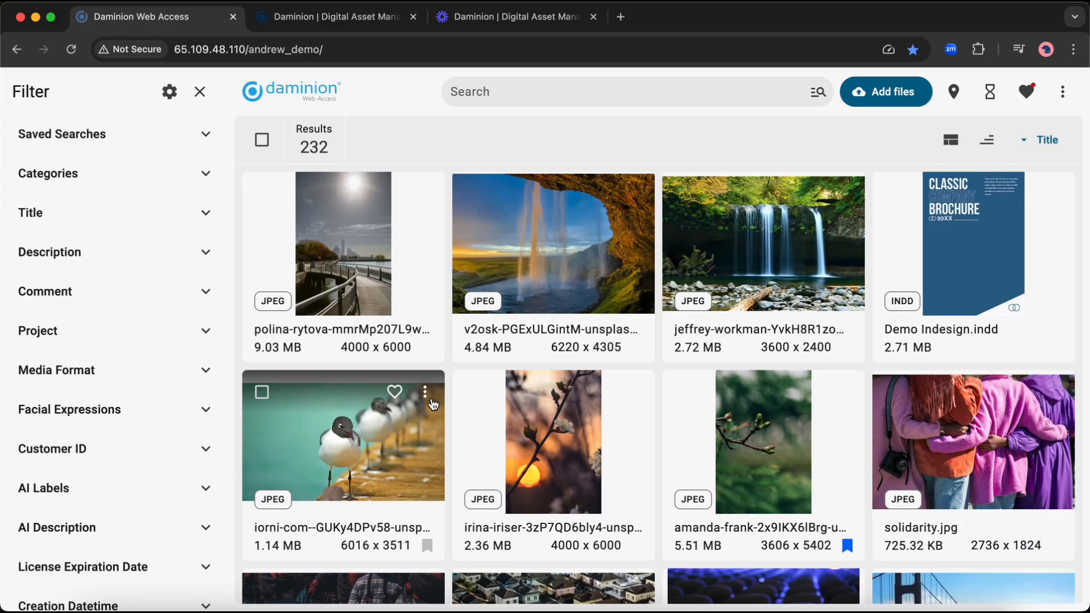